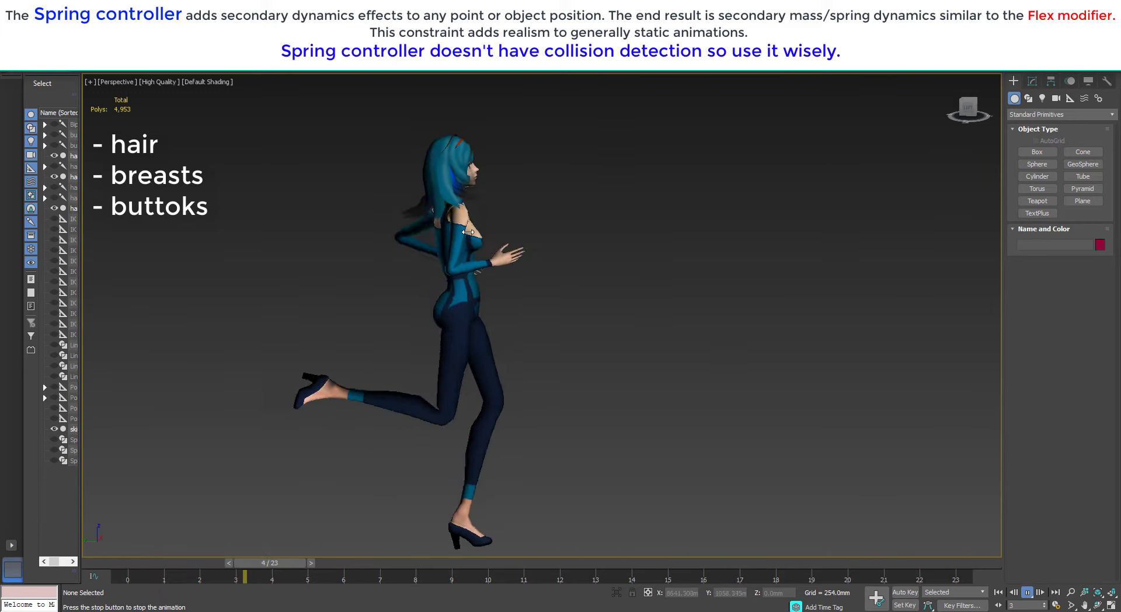
# While the animation plays, orbit behind the character and Unhide All to reveal the hair bones and helpers
pyautogui.moveTo(835, 480)
pyautogui.keyDown('alt'); pyautogui.mouseDown(button='middle')
pyautogui.moveTo(620, 431)
pyautogui.moveTo(884, 415)
pyautogui.moveTo(662, 451)
pyautogui.mouseUp(button='middle'); pyautogui.keyUp('alt')
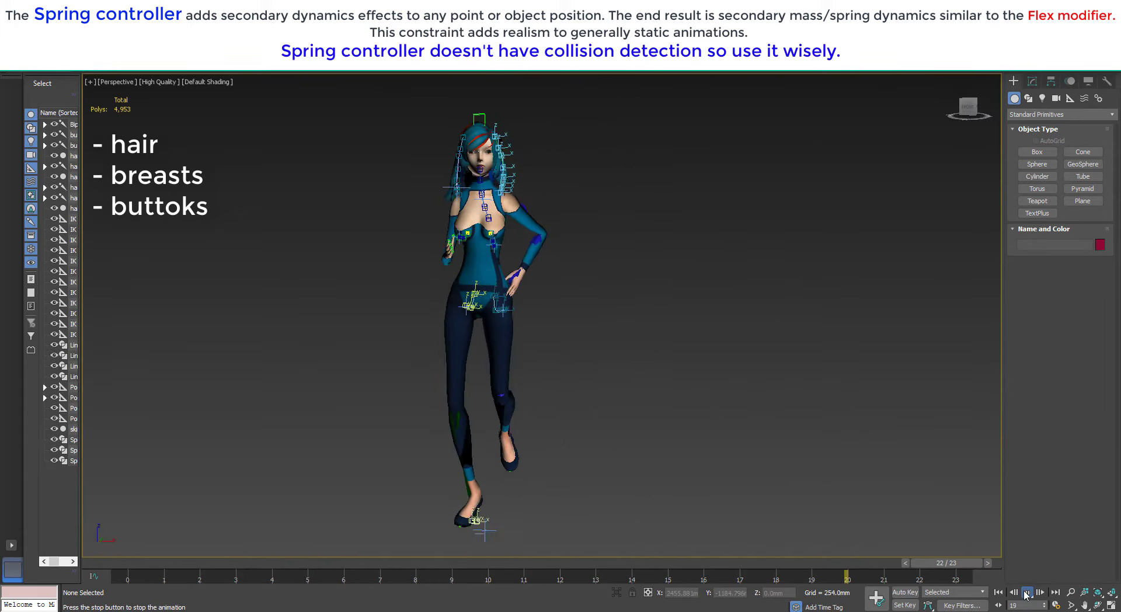
pyautogui.rightClick(476, 530)
pyautogui.click(888, 518)
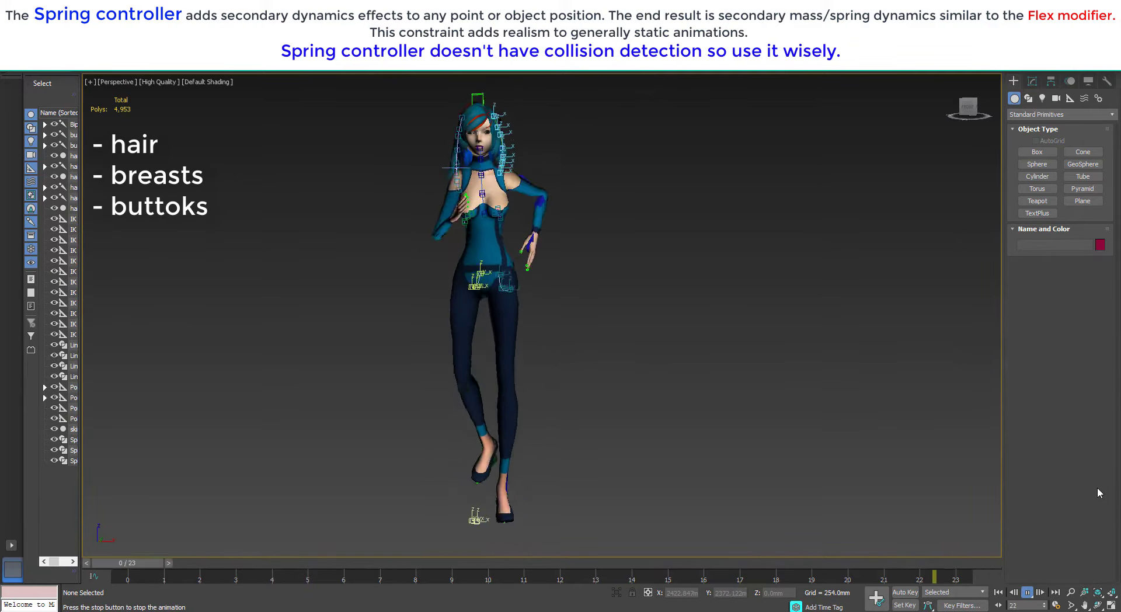
# Stop playback, hide the geometry, and replay the animation showing only bones and helpers
pyautogui.press('/')
pyautogui.hotkey('shift', 'g')
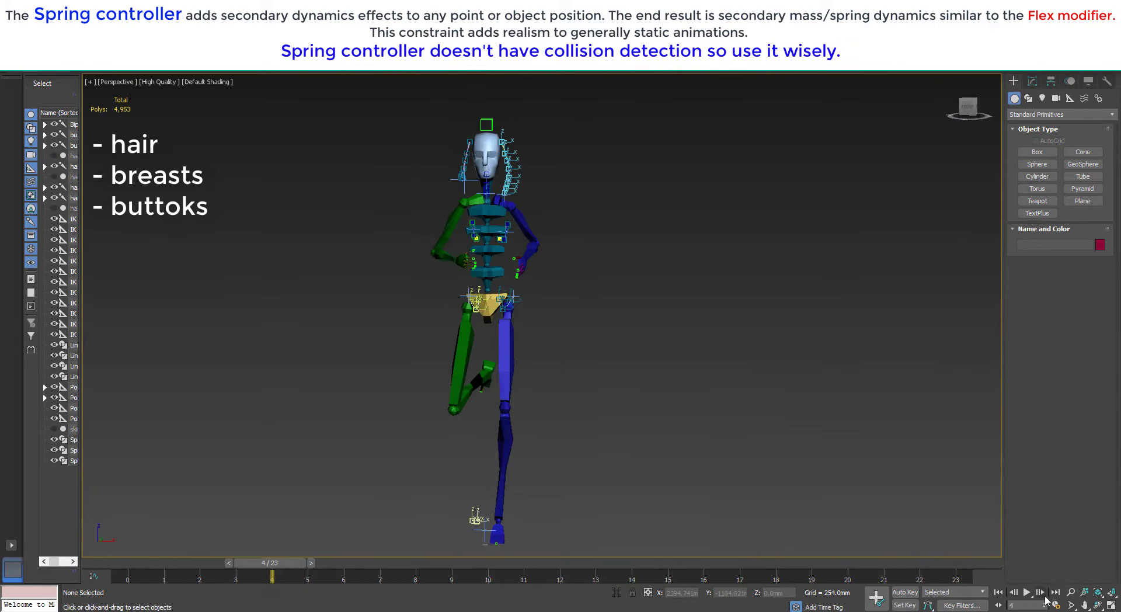
pyautogui.click(1028, 595)
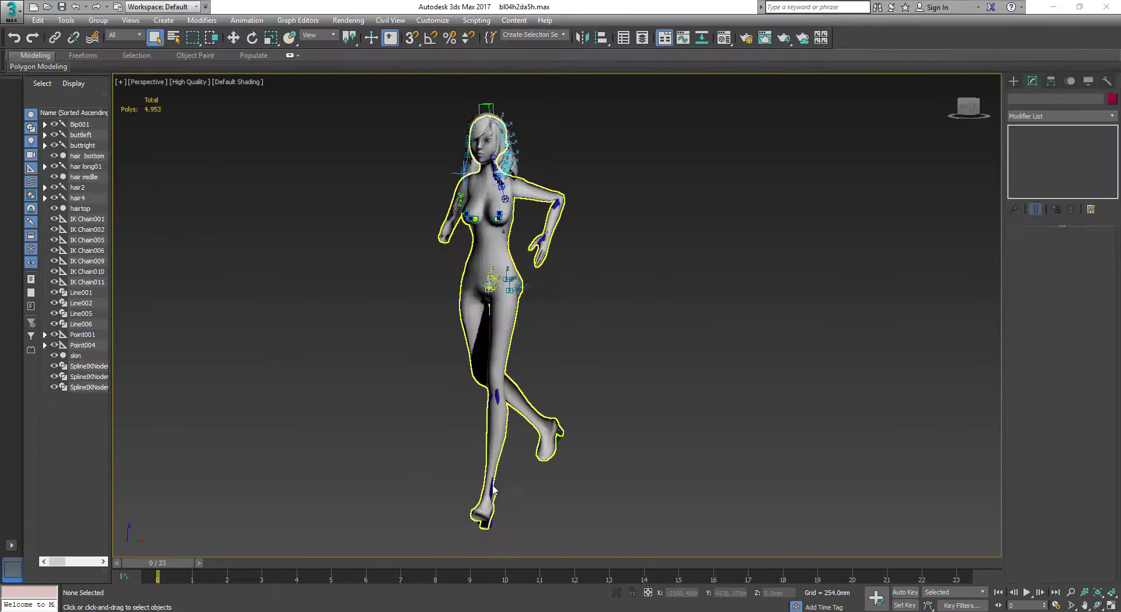
# Put the biped into Figure Mode via its left calf bone
pyautogui.click(495, 461)
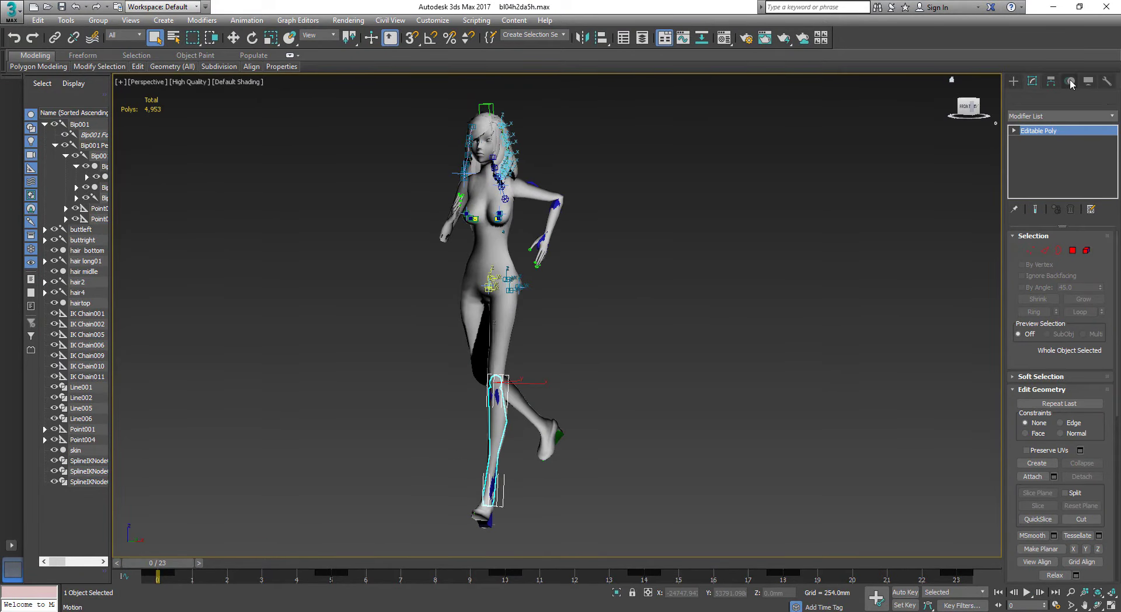
pyautogui.click(1070, 81)
pyautogui.click(1027, 410)
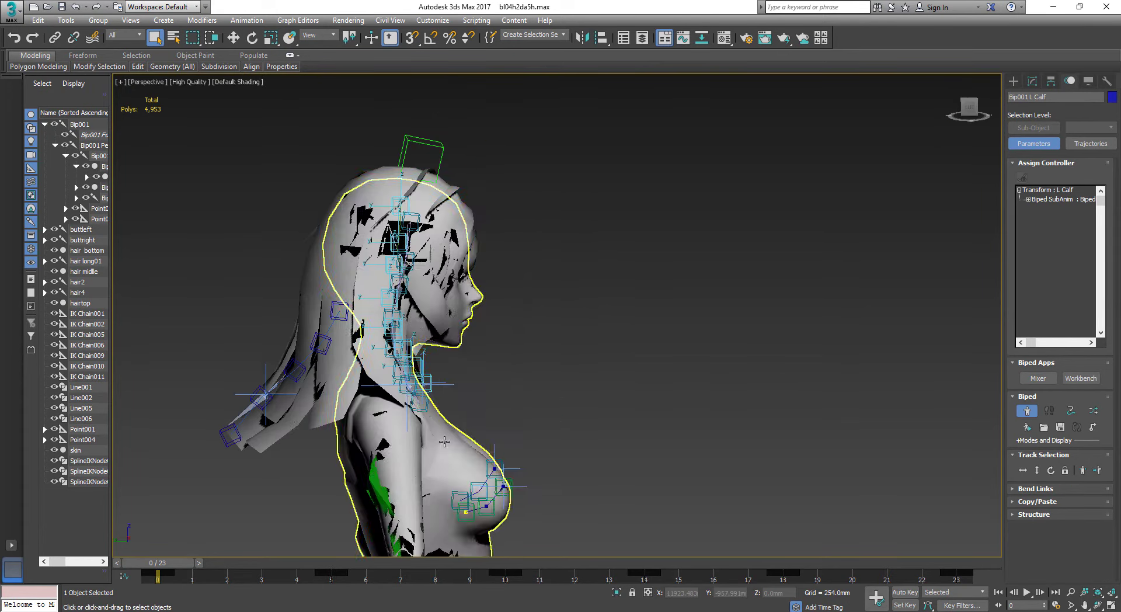
# Hide everything except the hair midle mesh and display it with Edged Faces
pyautogui.rightClick(363, 289)
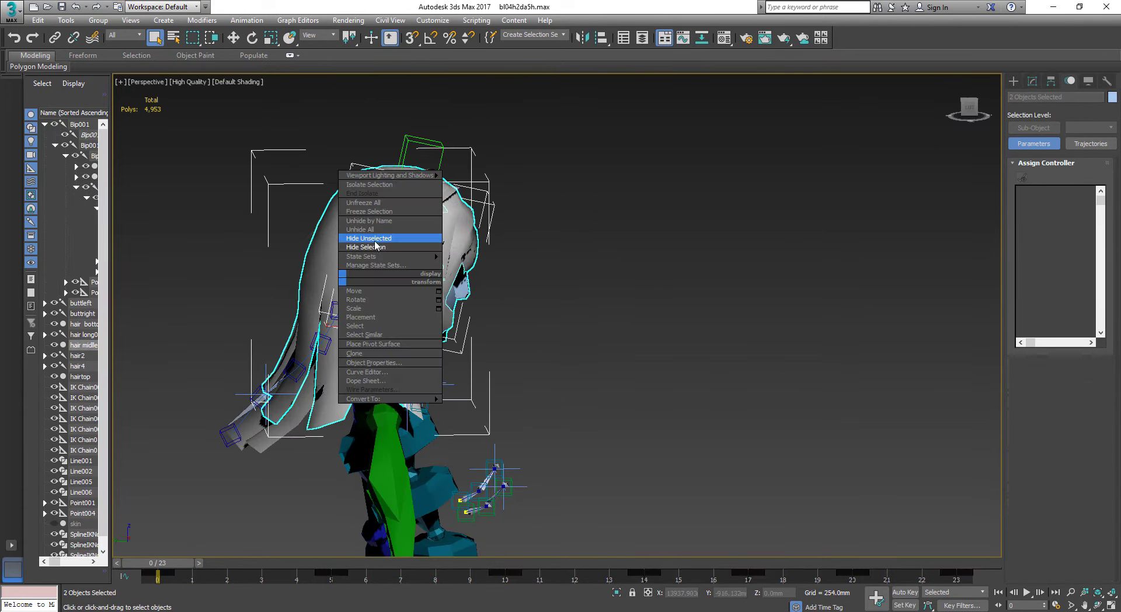
pyautogui.click(388, 238)
pyautogui.click(234, 82)
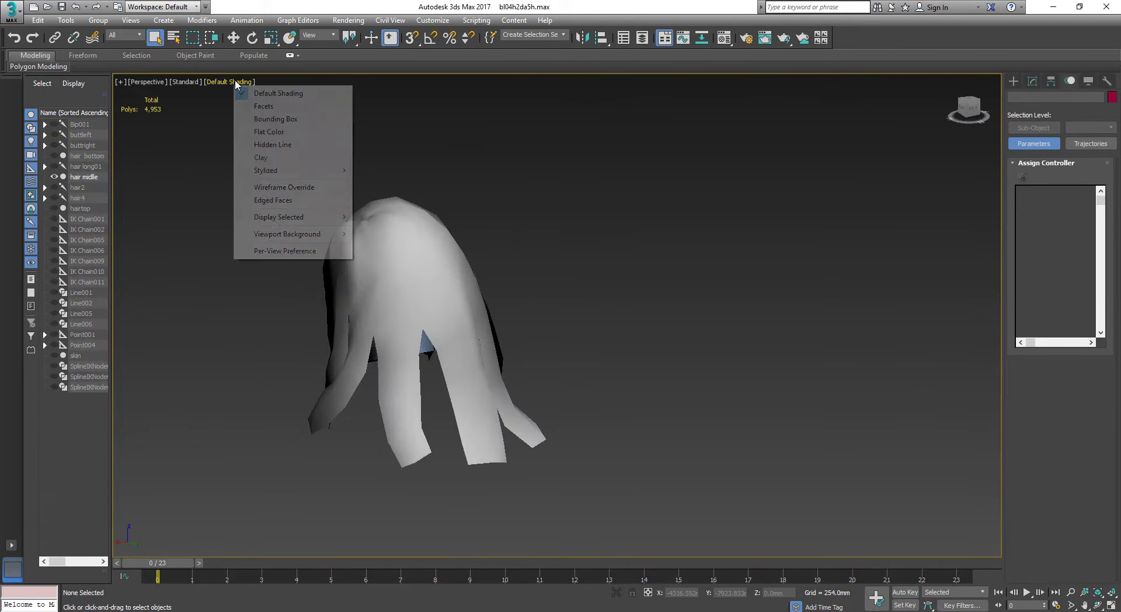
pyautogui.click(273, 200)
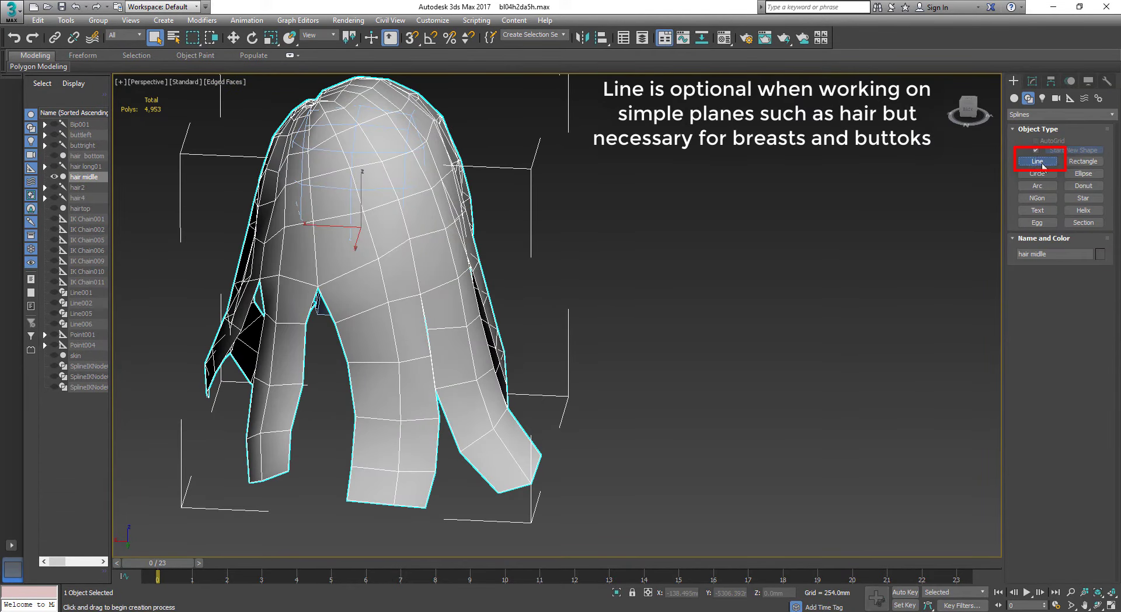
# Enable Vertex snapping and turn snaps on for drawing a Line
pyautogui.click(1042, 165)
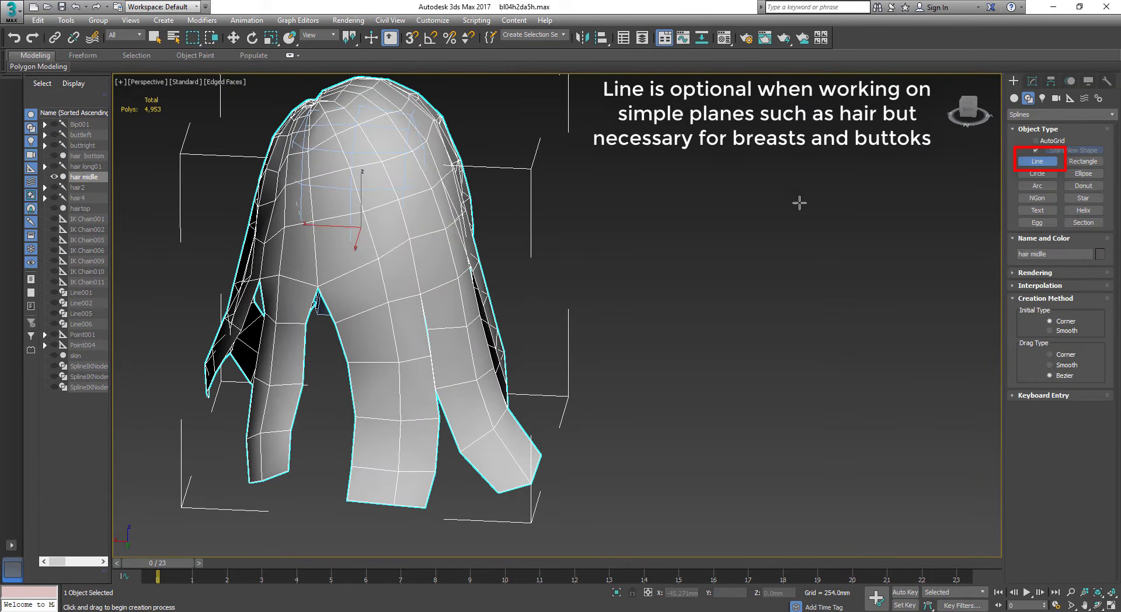
pyautogui.rightClick(411, 39)
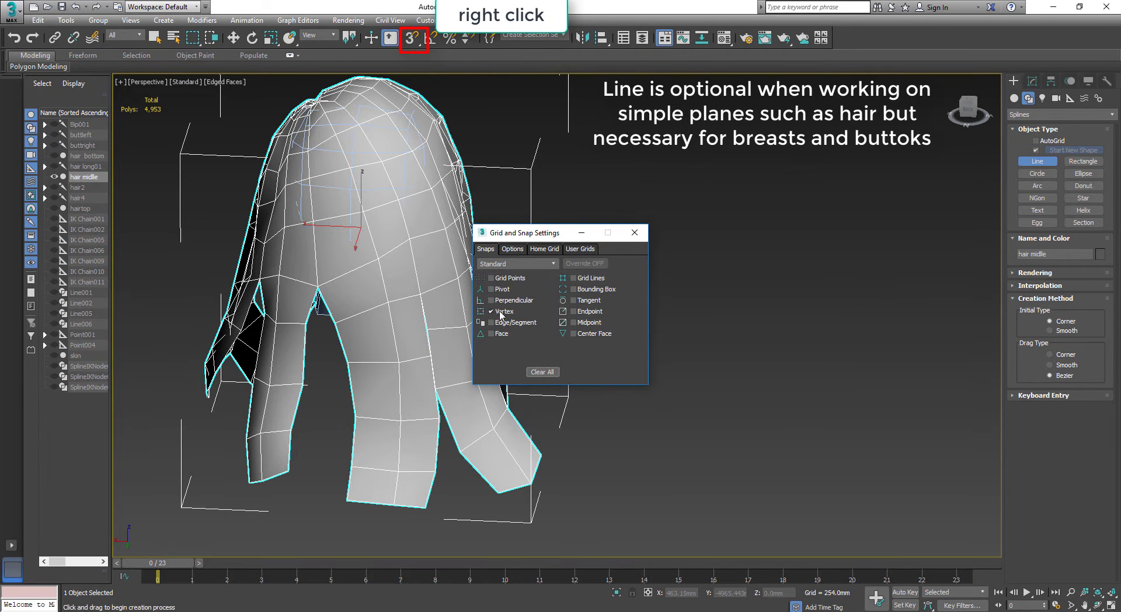
pyautogui.click(635, 232)
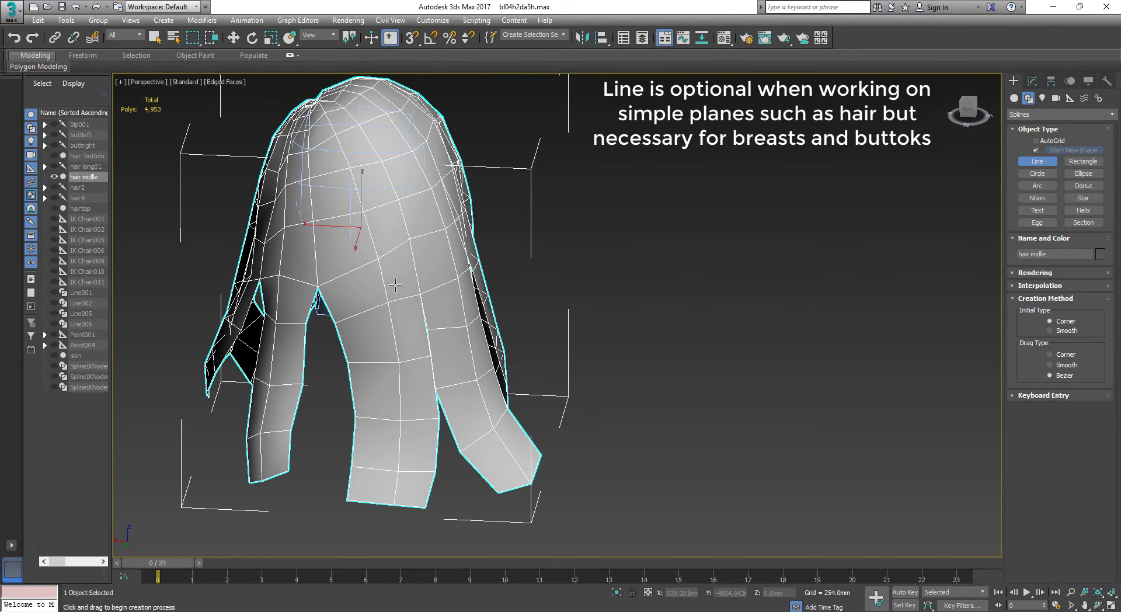
pyautogui.keyDown('alt'); pyautogui.moveTo(395, 285); pyautogui.dragTo(392, 261, button='middle'); pyautogui.keyUp('alt')
pyautogui.press('s')
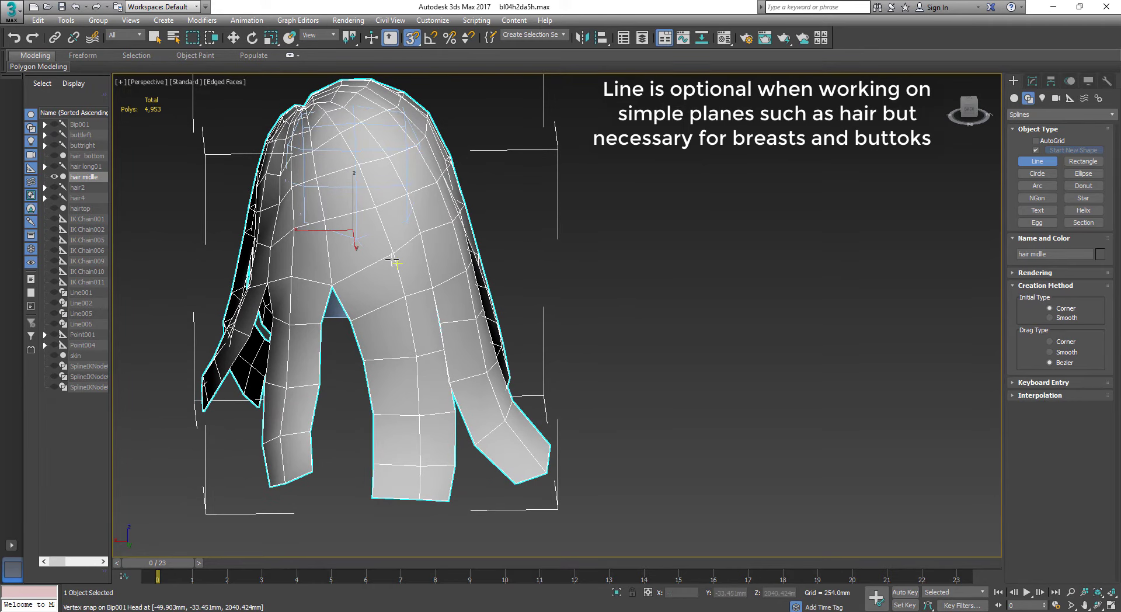
# Draw Line007 through five snapped vertices from the strand's top down to its tip
pyautogui.click(394, 253)
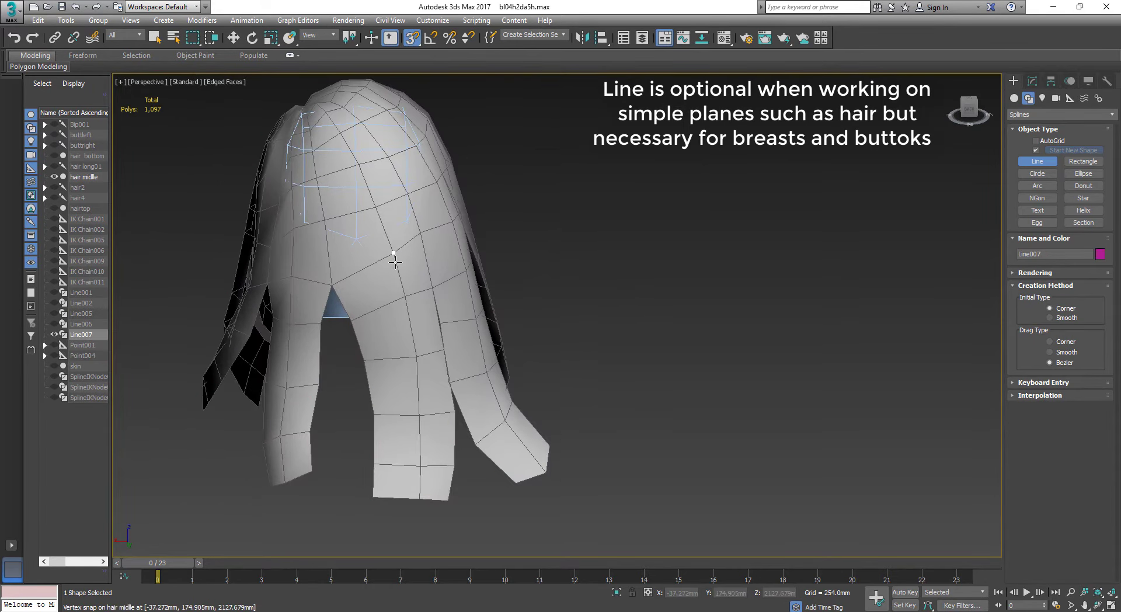
pyautogui.click(416, 356)
pyautogui.click(419, 416)
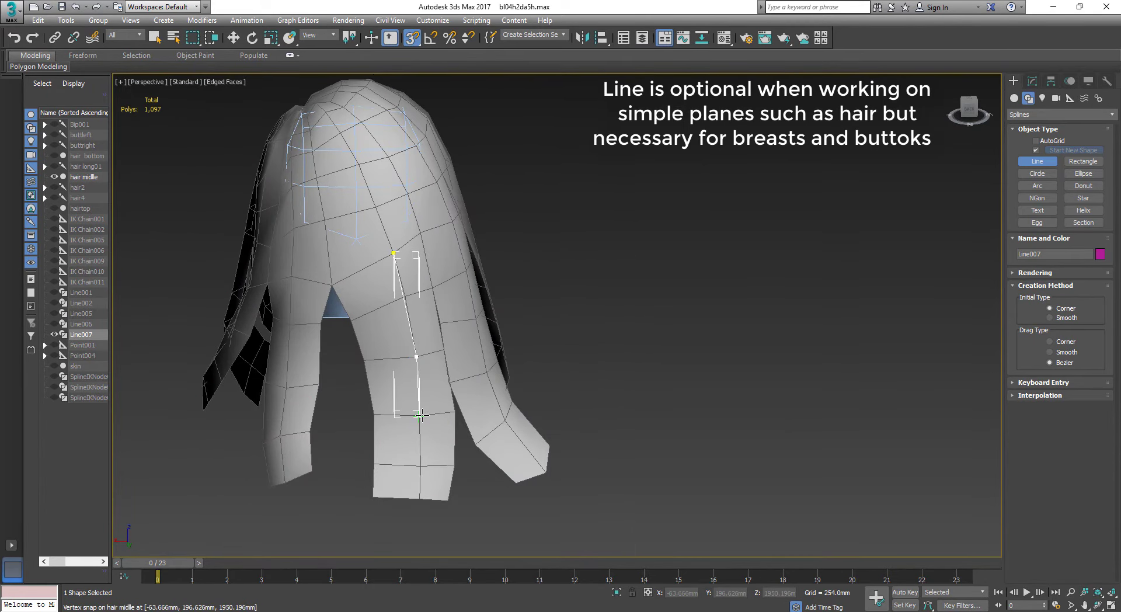
pyautogui.click(420, 467)
pyautogui.click(418, 495)
pyautogui.rightClick(418, 495)
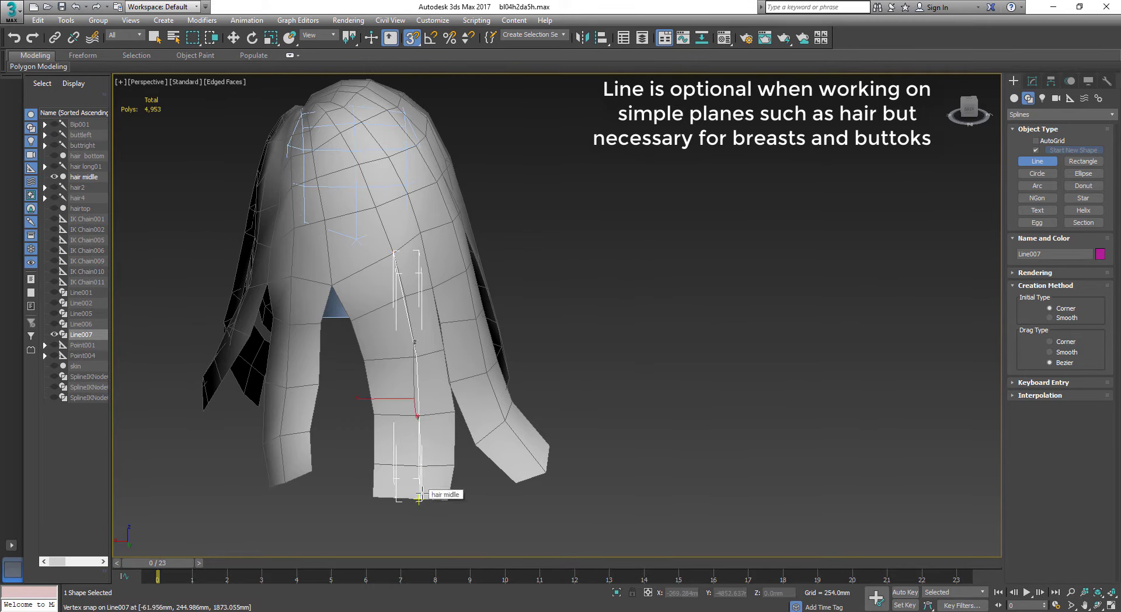
pyautogui.keyDown('alt'); pyautogui.moveTo(601, 213); pyautogui.dragTo(617, 214, button='middle'); pyautogui.keyUp('alt')
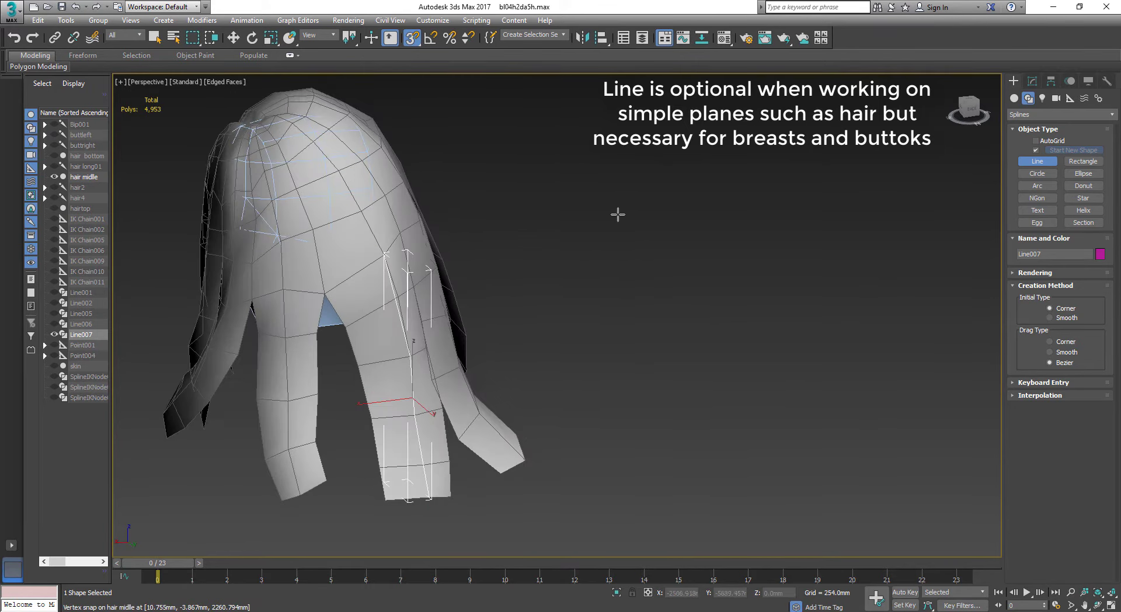
pyautogui.click(235, 40)
pyautogui.keyDown('alt'); pyautogui.moveTo(491, 178); pyautogui.dragTo(502, 183, button='middle'); pyautogui.keyUp('alt')
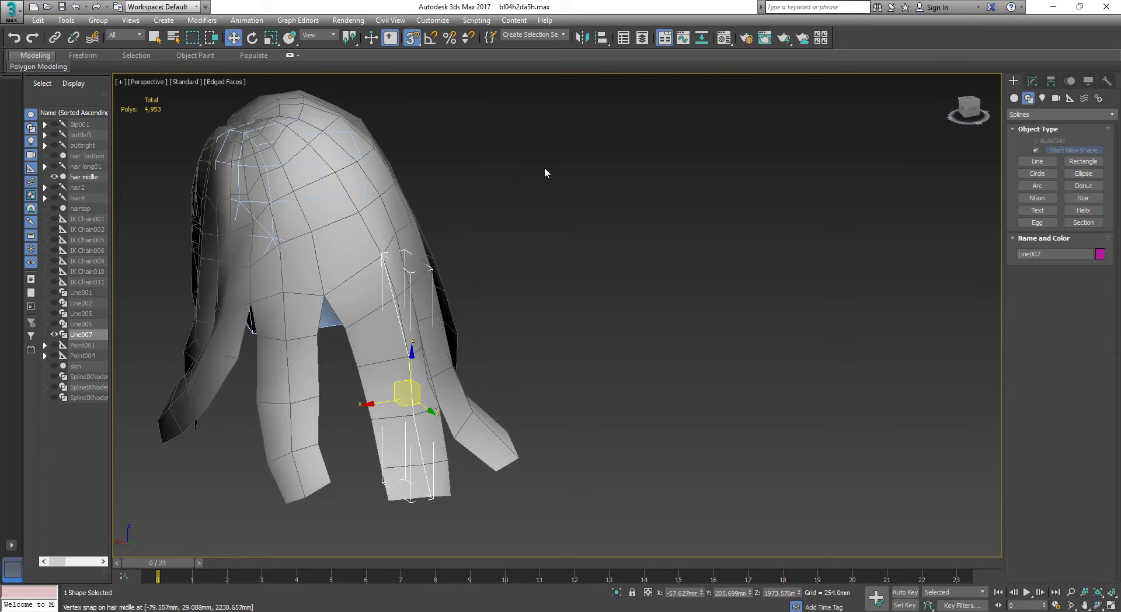
# Set up Bones creation with SplineIKSolver as the IK solver
pyautogui.click(1098, 98)
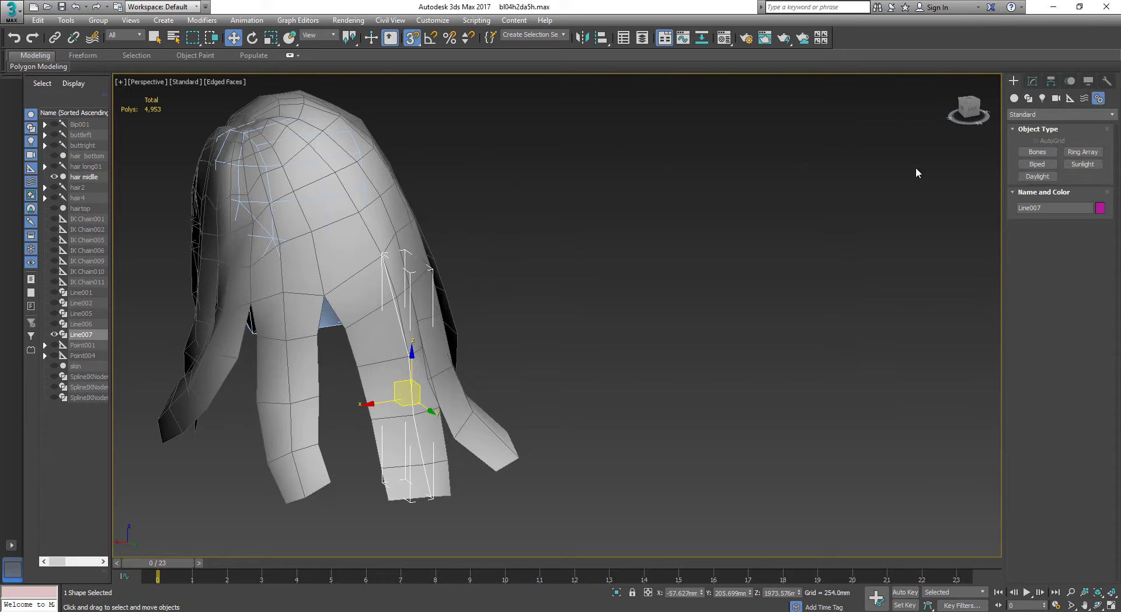
pyautogui.click(1037, 152)
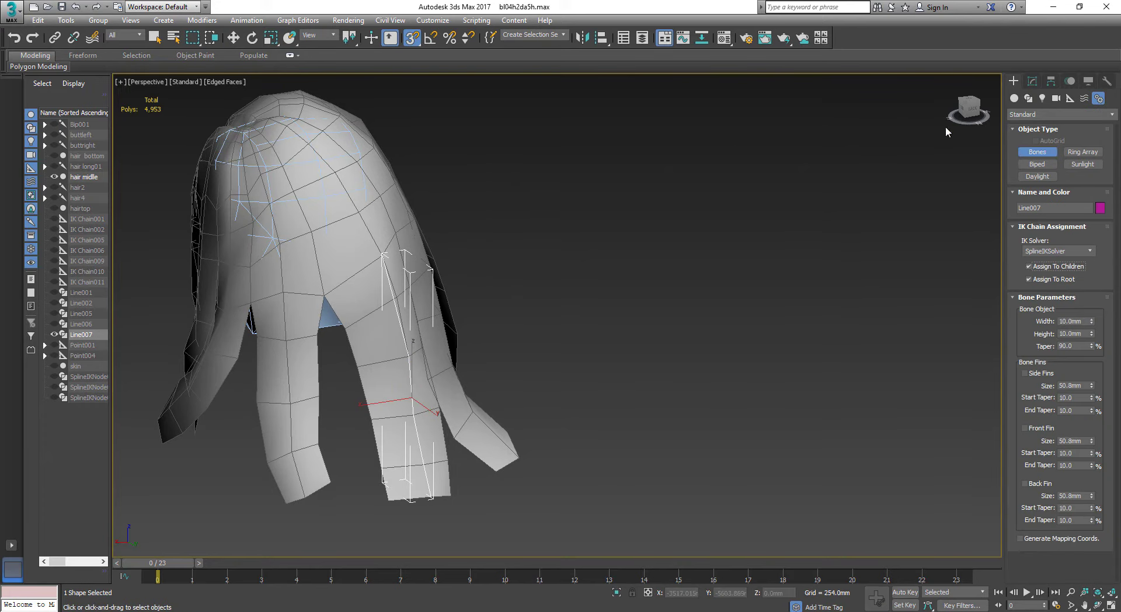
pyautogui.click(1085, 251)
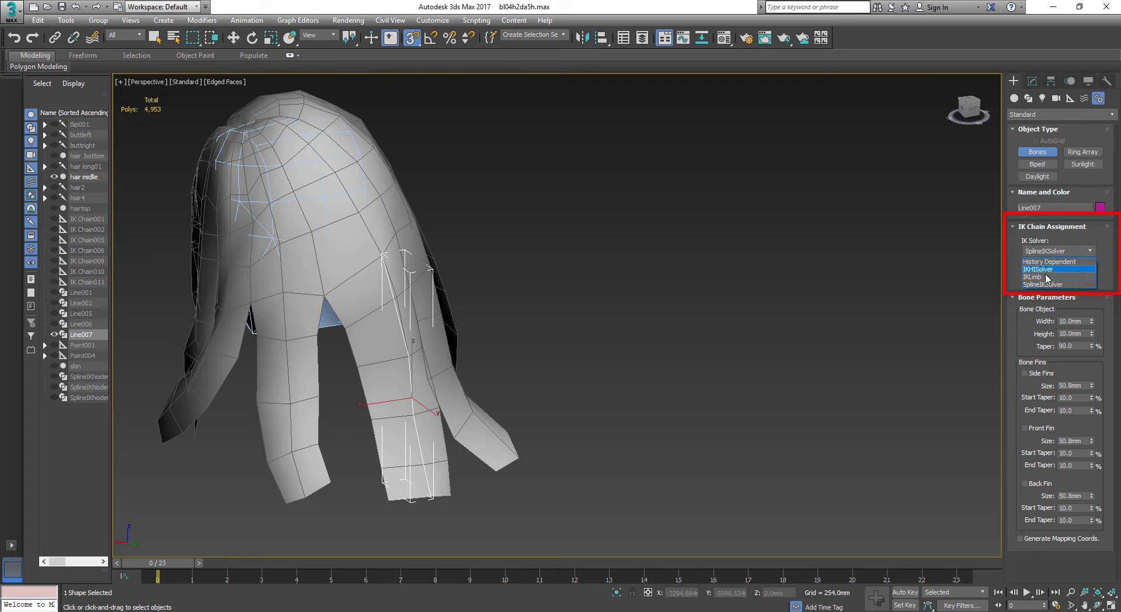
pyautogui.click(1042, 286)
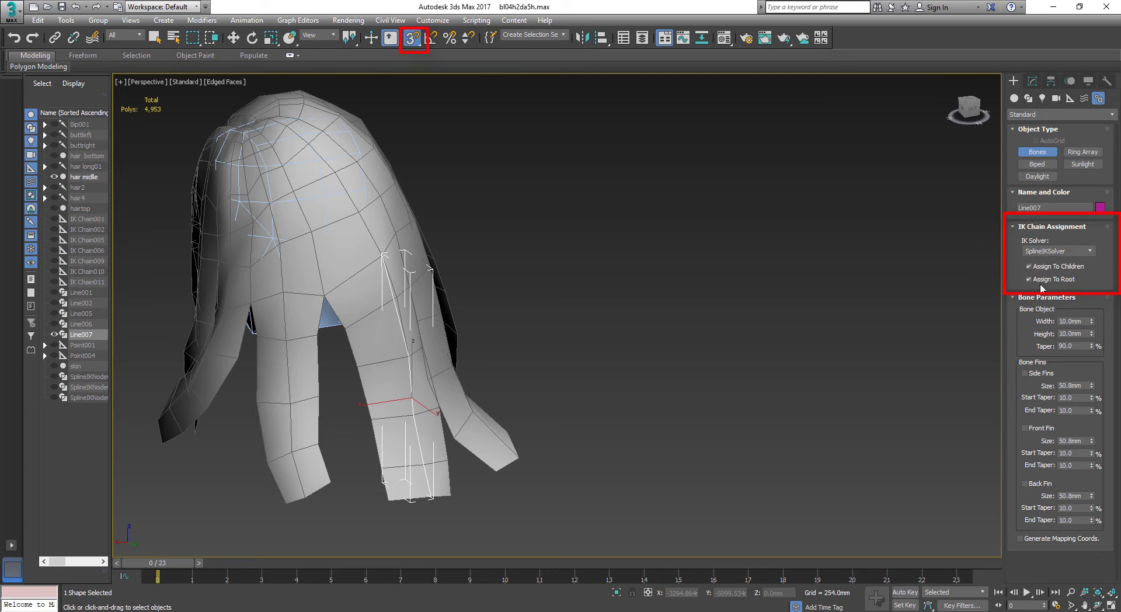
# Draw a five-point bone chain down the strand, bind it to Line007 with helpers, and select Point051
pyautogui.click(383, 257)
pyautogui.click(409, 359)
pyautogui.click(413, 416)
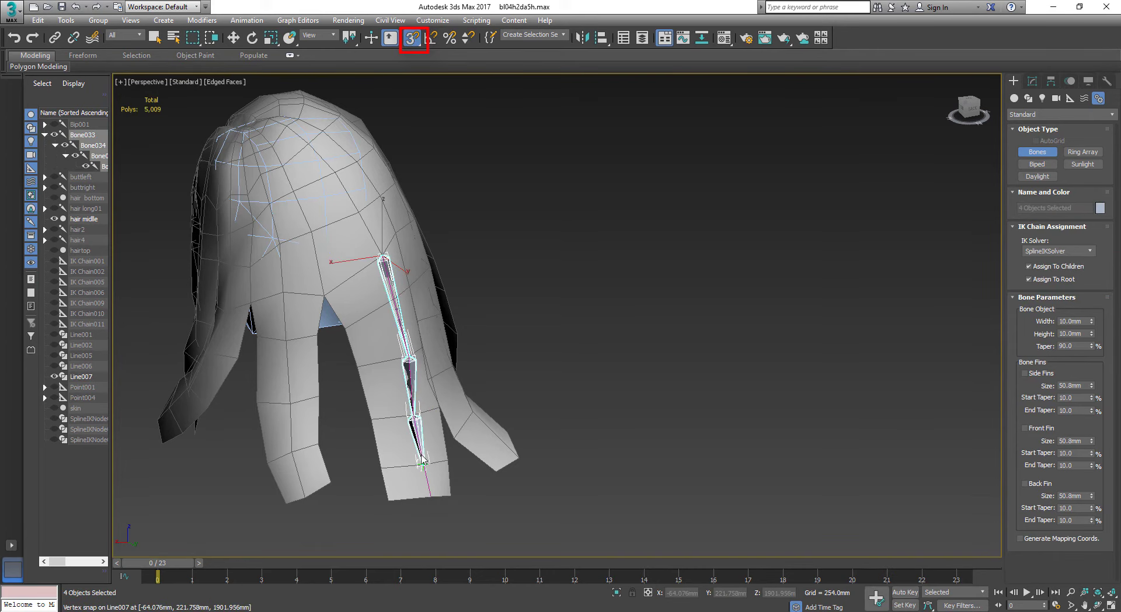
pyautogui.click(425, 467)
pyautogui.click(431, 497)
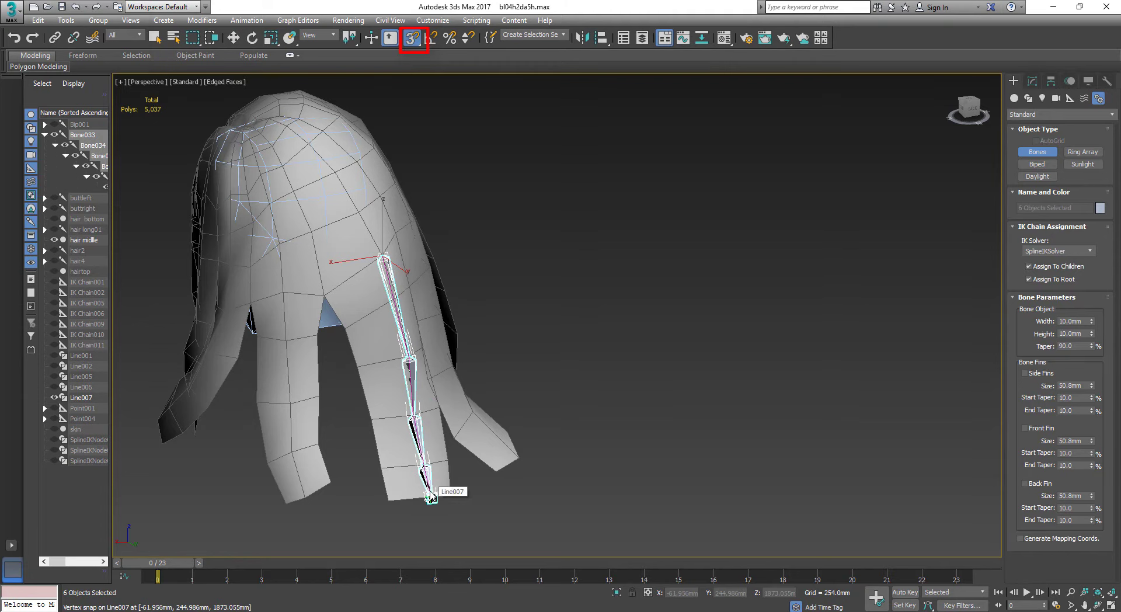
pyautogui.click(431, 497)
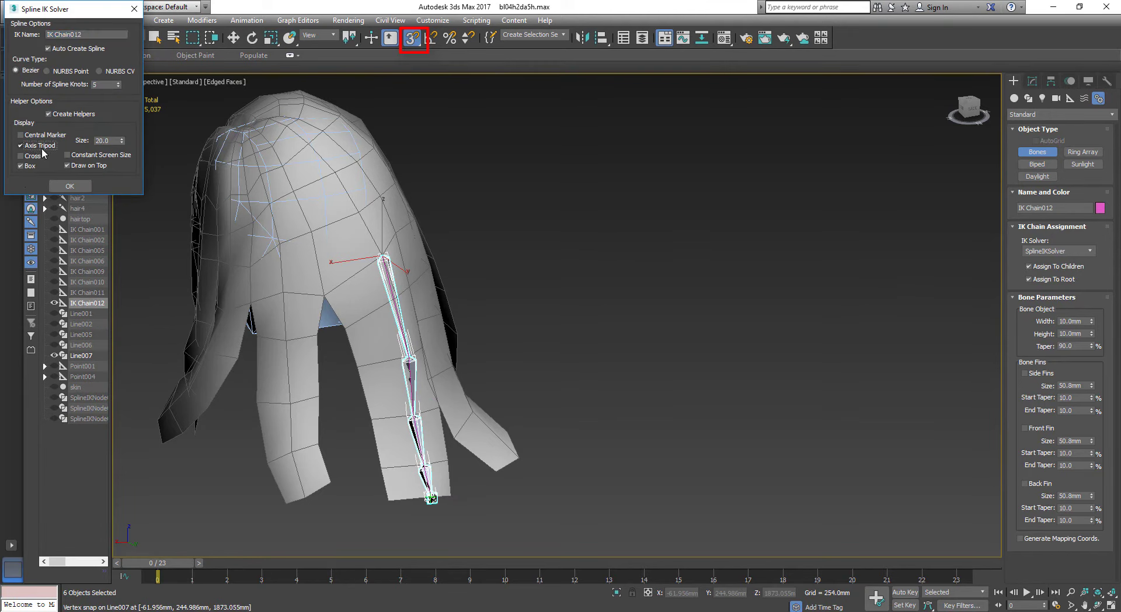
pyautogui.click(69, 185)
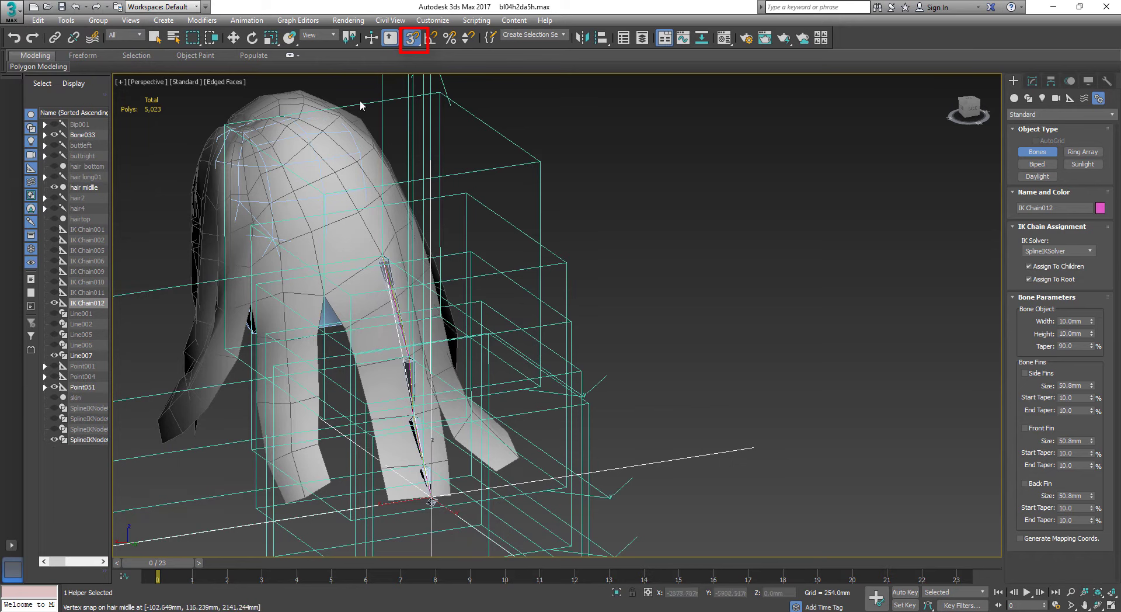
pyautogui.press('w')
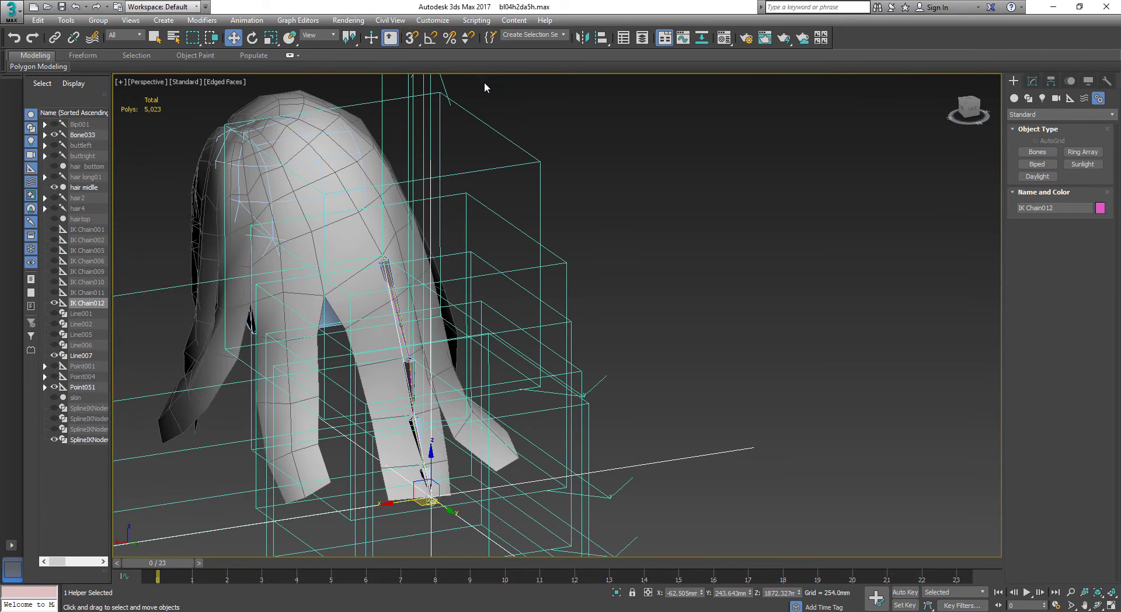
pyautogui.click(501, 161)
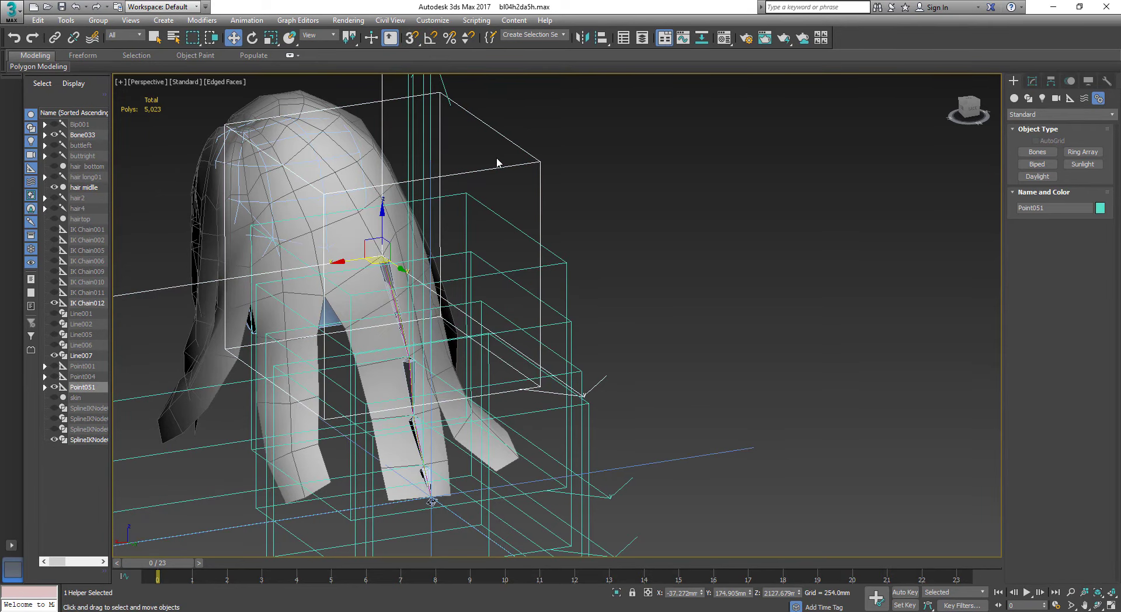
# Set the point helpers Point051 through Point055 to Size 18mm
pyautogui.click(1024, 84)
pyautogui.write('50')
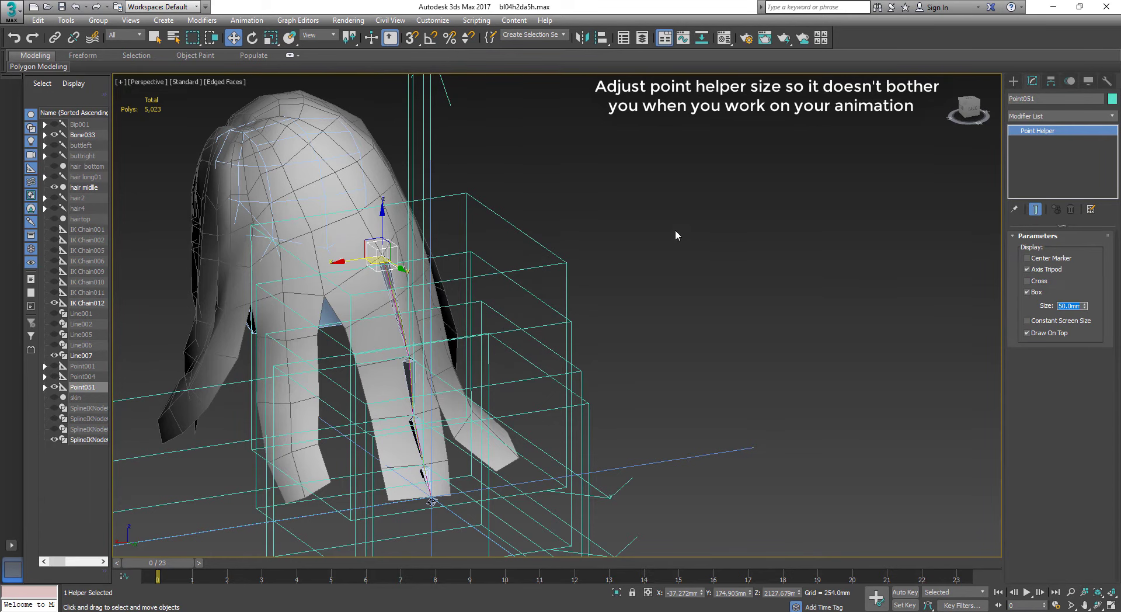
pyautogui.press('pagedown')
pyautogui.press('Return')
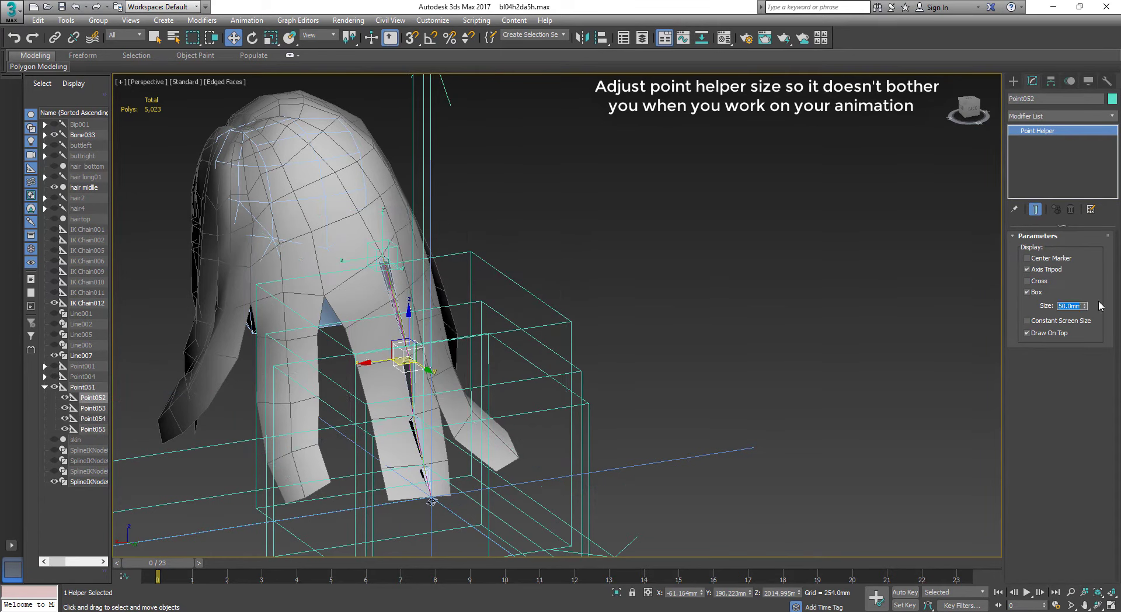
pyautogui.press('pagedown')
pyautogui.press('Return')
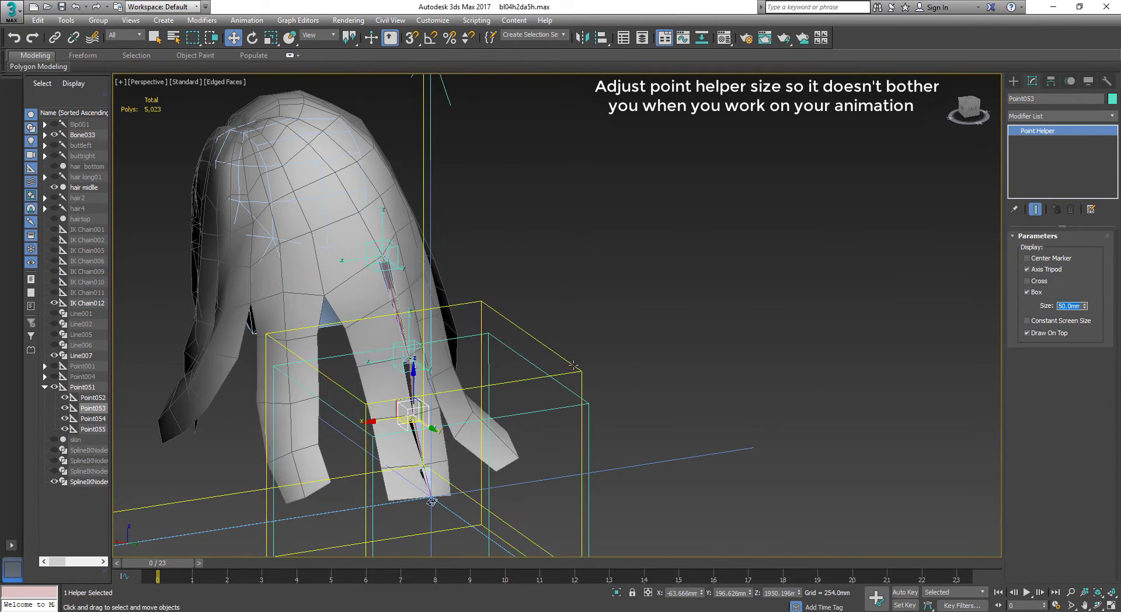
pyautogui.press('pagedown')
pyautogui.press('Return')
pyautogui.press('pagedown')
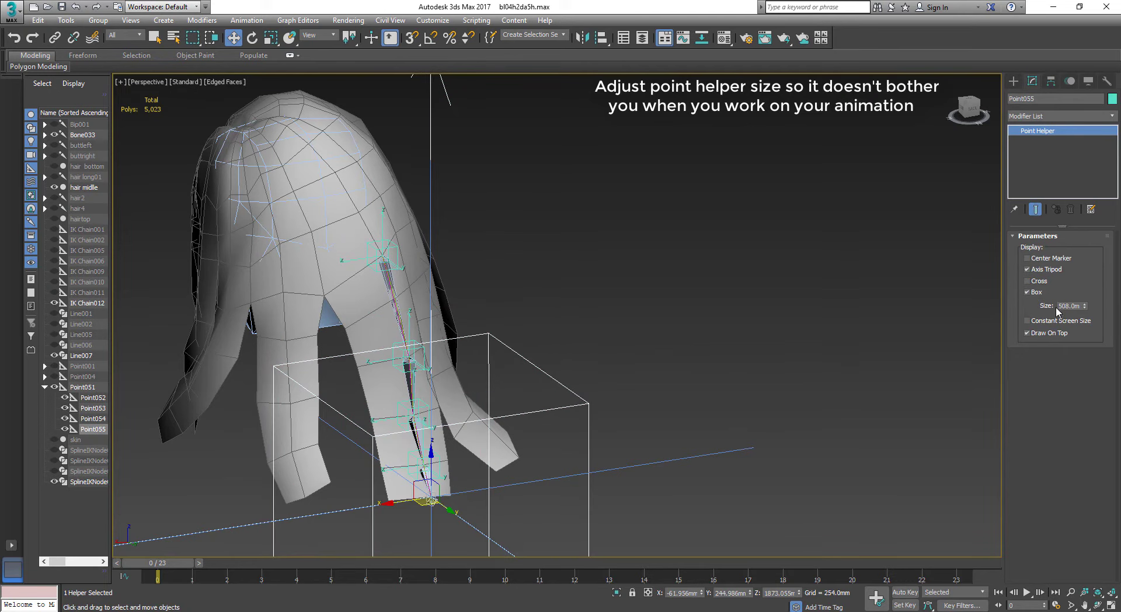
pyautogui.press('Return')
pyautogui.press('pagedown')
pyautogui.press('r')
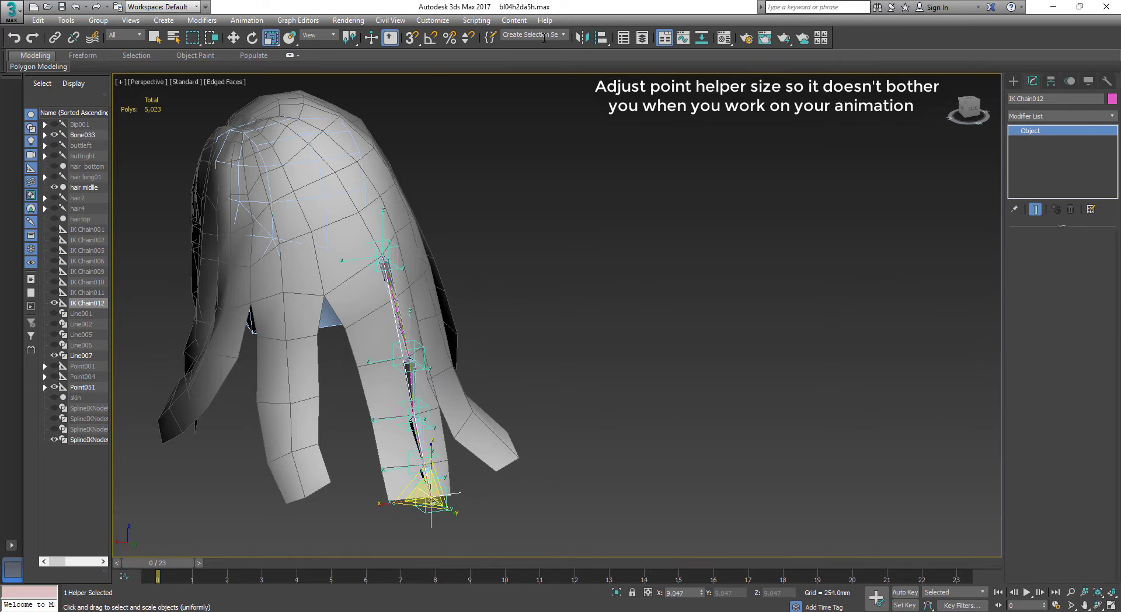
pyautogui.press('w')
# Rename Bone033 to hairback and link Point051 to the head mesh
pyautogui.click(388, 273)
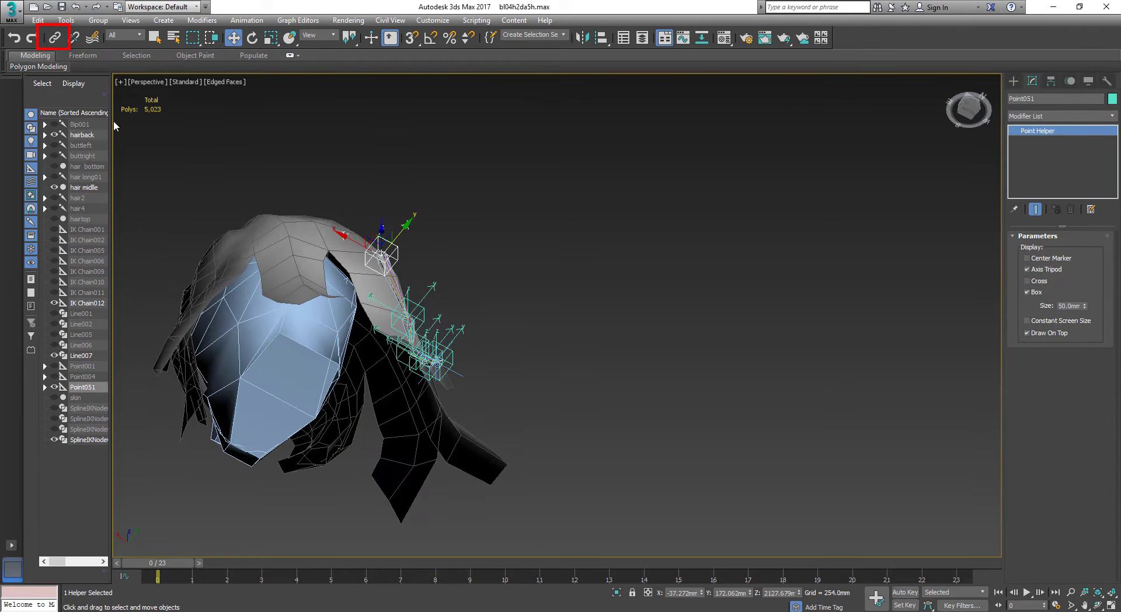
pyautogui.click(55, 38)
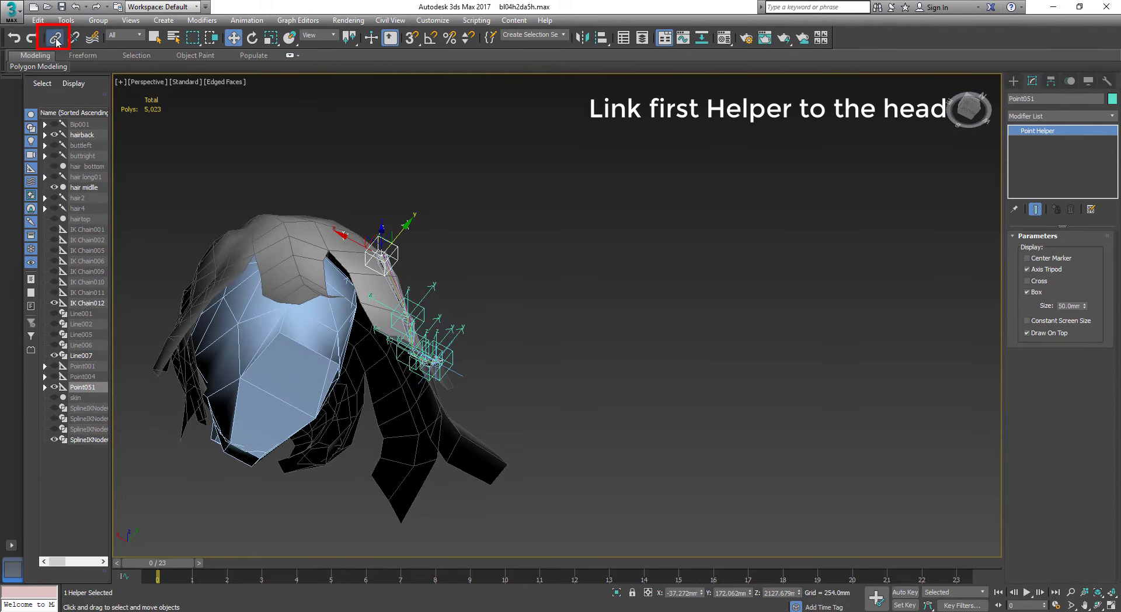
pyautogui.moveTo(384, 253); pyautogui.dragTo(336, 324)
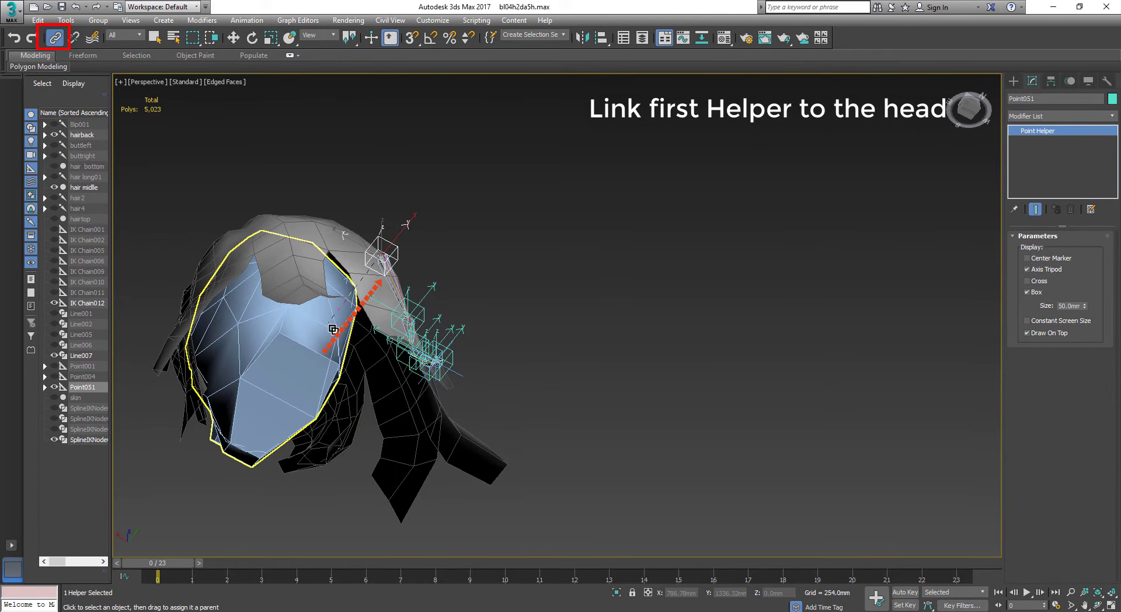
pyautogui.press('w')
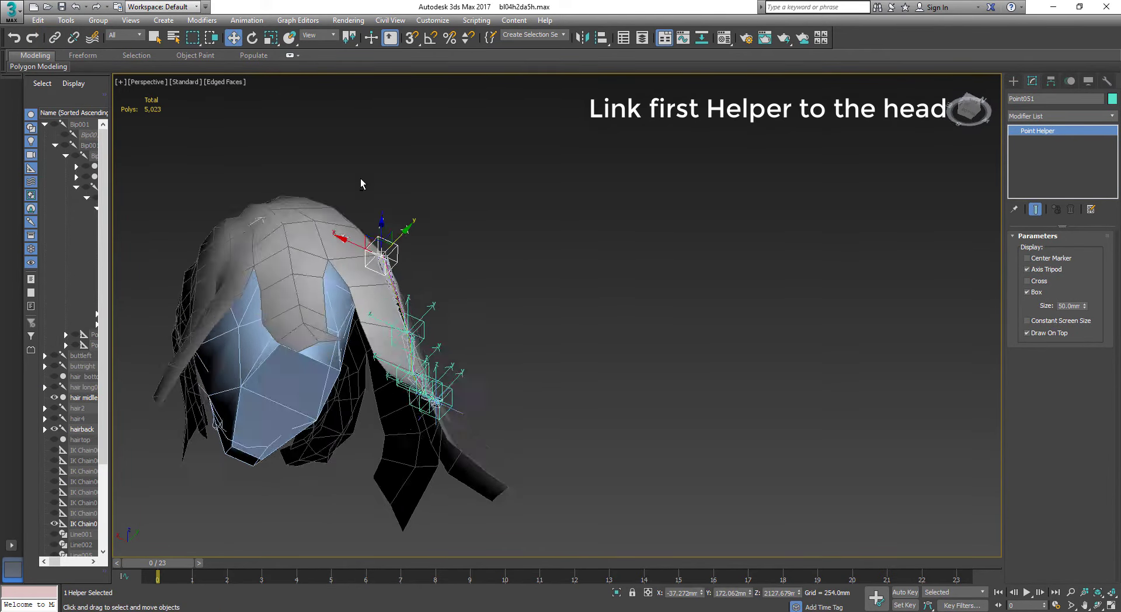
pyautogui.keyDown('alt'); pyautogui.moveTo(362, 183); pyautogui.dragTo(361, 218, button='middle'); pyautogui.keyUp('alt')
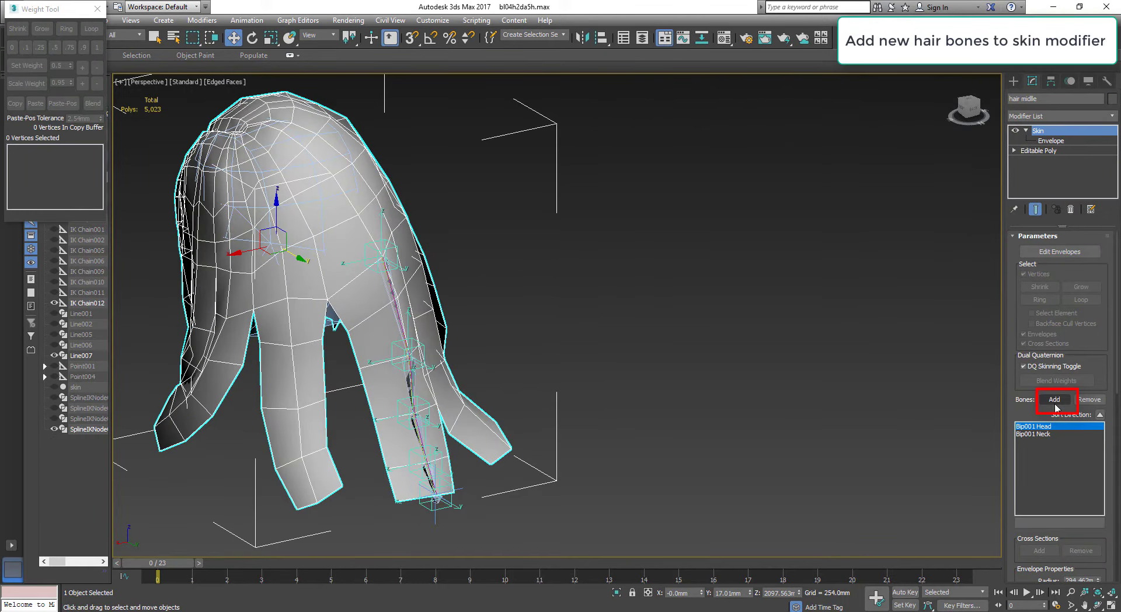
# Add hairback and Bone034–Bone037 to hair midle's Skin modifier bone list
pyautogui.click(1055, 400)
pyautogui.click(11, 177)
pyautogui.moveTo(56, 177); pyautogui.dragTo(83, 221)
pyautogui.click(248, 473)
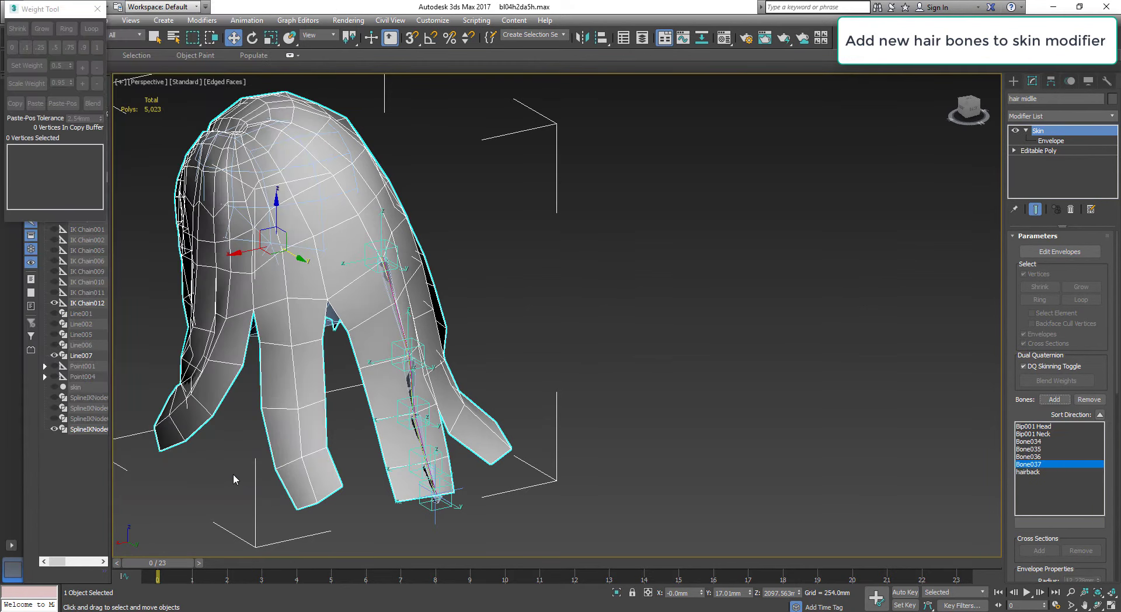
pyautogui.keyDown('alt'); pyautogui.moveTo(233, 474); pyautogui.dragTo(538, 409, button='middle'); pyautogui.keyUp('alt')
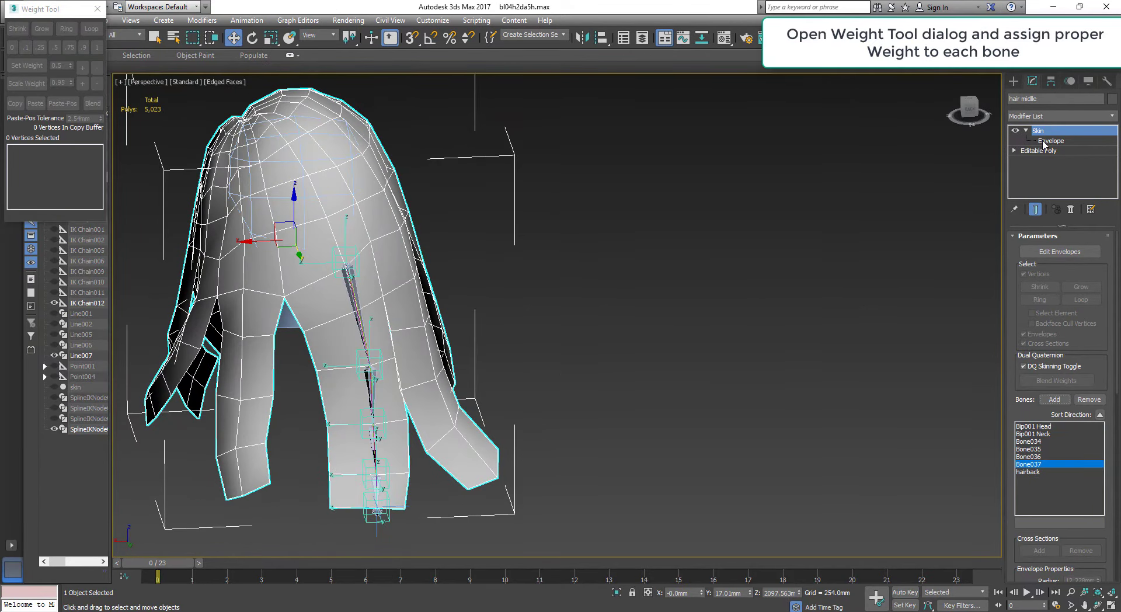
# In Edit Envelopes, weight the strand's lower and middle vertices, giving the middle 0.5 to Bone034
pyautogui.click(1044, 140)
pyautogui.scroll(5, 430, 437)
pyautogui.click(396, 464)
pyautogui.moveTo(278, 366); pyautogui.dragTo(473, 399)
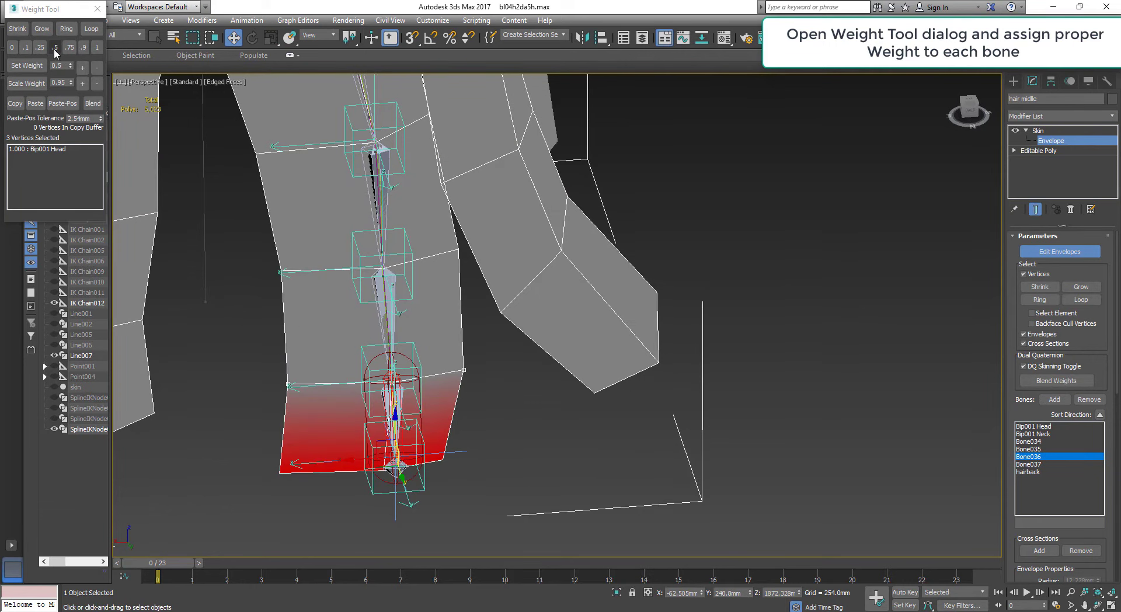
pyautogui.click(385, 309)
pyautogui.keyDown('alt'); pyautogui.moveTo(385, 310); pyautogui.dragTo(259, 245, button='middle'); pyautogui.keyUp('alt')
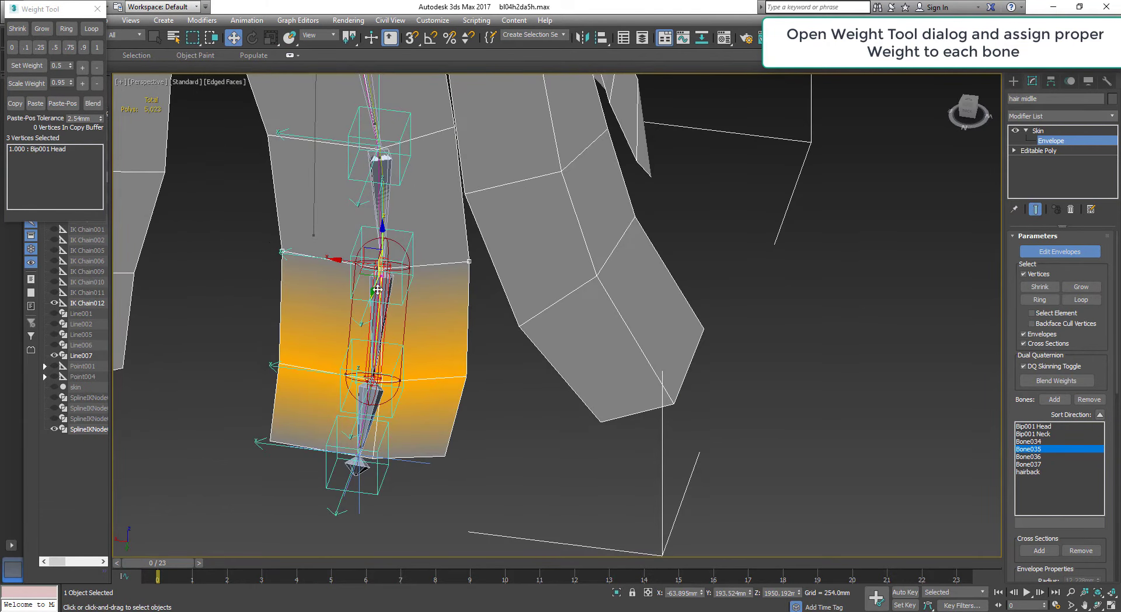
pyautogui.click(54, 47)
pyautogui.click(1028, 442)
pyautogui.click(54, 47)
# Split the strand's top vertices 0.5 Bip001 Head and 0.5 hairback, then leave Edit Envelopes
pyautogui.keyDown('alt'); pyautogui.moveTo(327, 274); pyautogui.dragTo(231, 239, button='middle'); pyautogui.keyUp('alt')
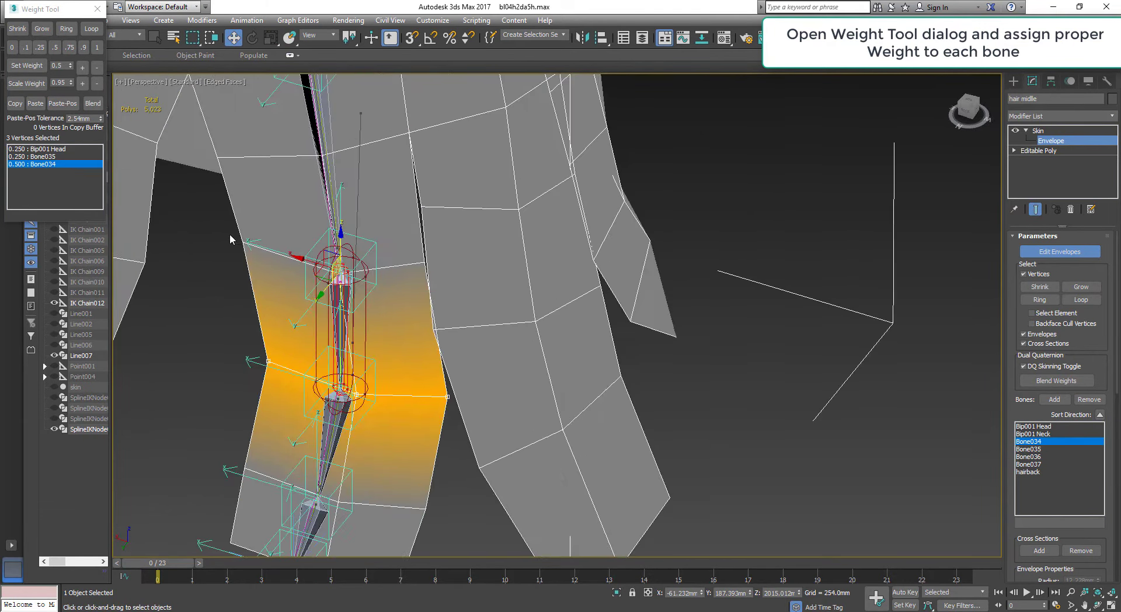
pyautogui.moveTo(415, 294)
pyautogui.keyDown('alt'); pyautogui.mouseDown(button='middle')
pyautogui.moveTo(271, 181)
pyautogui.moveTo(350, 300)
pyautogui.mouseUp(button='middle'); pyautogui.keyUp('alt')
pyautogui.click(325, 181)
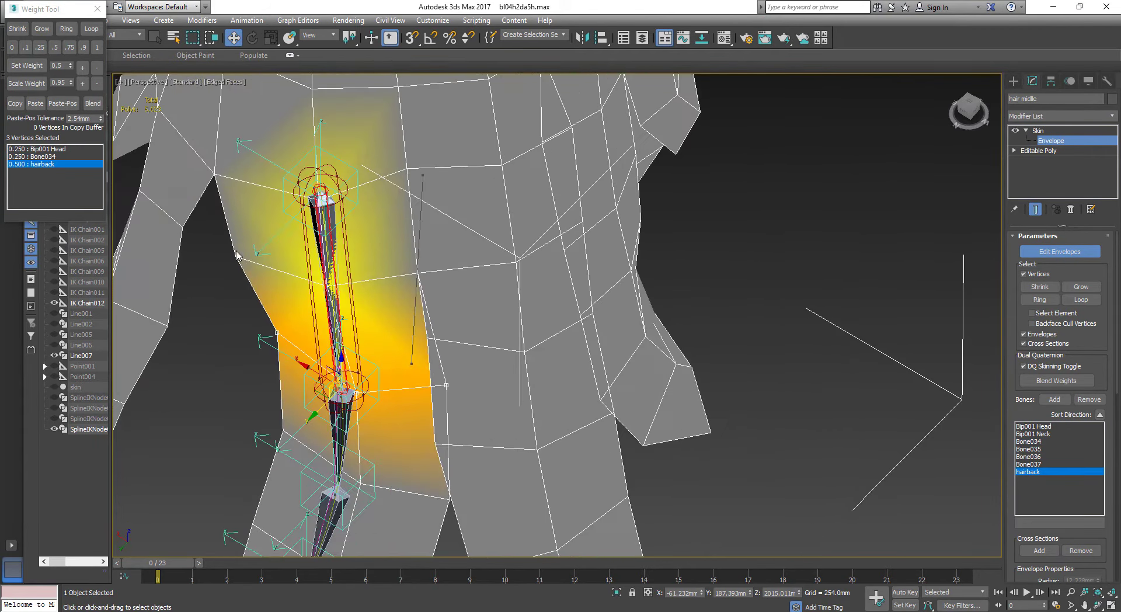
pyautogui.click(350, 299)
pyautogui.click(55, 47)
pyautogui.keyDown('alt'); pyautogui.moveTo(263, 292); pyautogui.dragTo(224, 282, button='middle'); pyautogui.keyUp('alt')
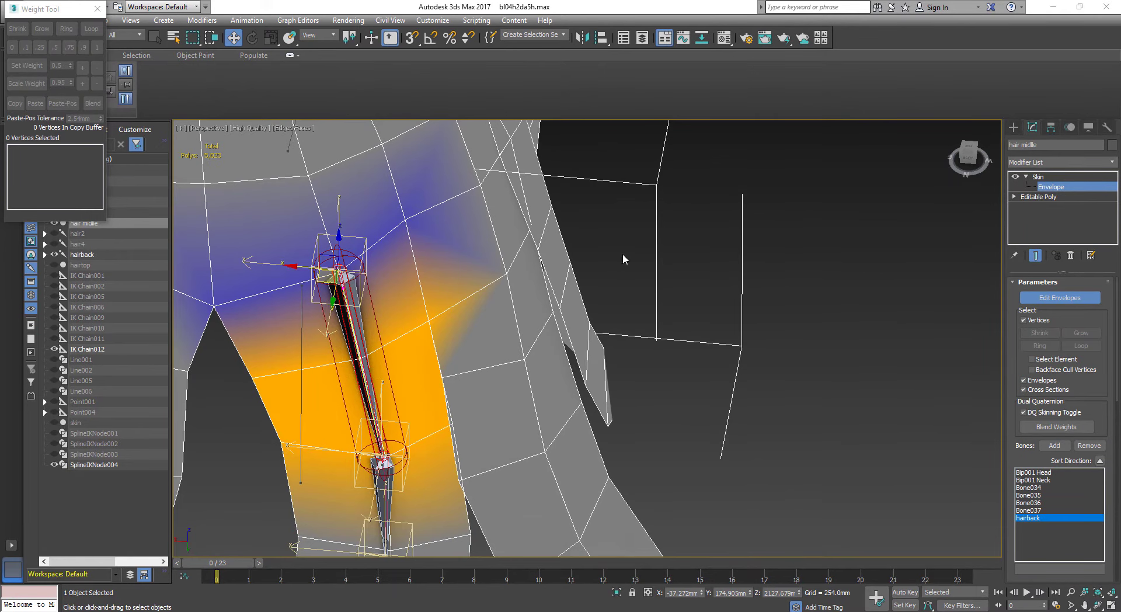
pyautogui.click(1057, 189)
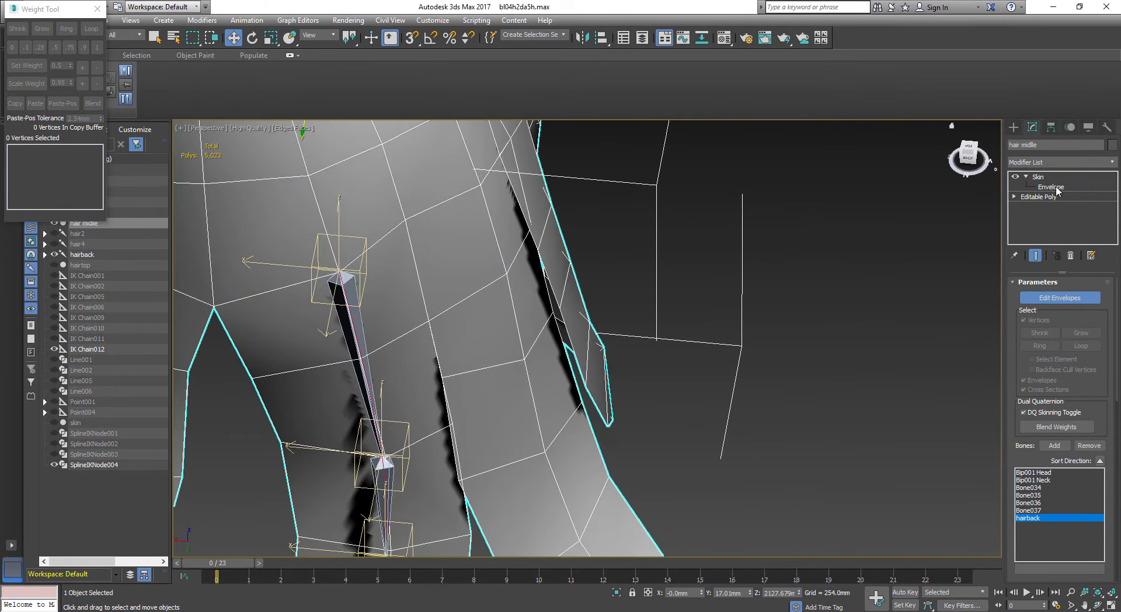
# Assign Point052 a Spring position controller and move its Spring Dynamics floater to the top
pyautogui.click(646, 346)
pyautogui.keyDown('alt'); pyautogui.moveTo(624, 357); pyautogui.dragTo(526, 382, button='middle'); pyautogui.keyUp('alt')
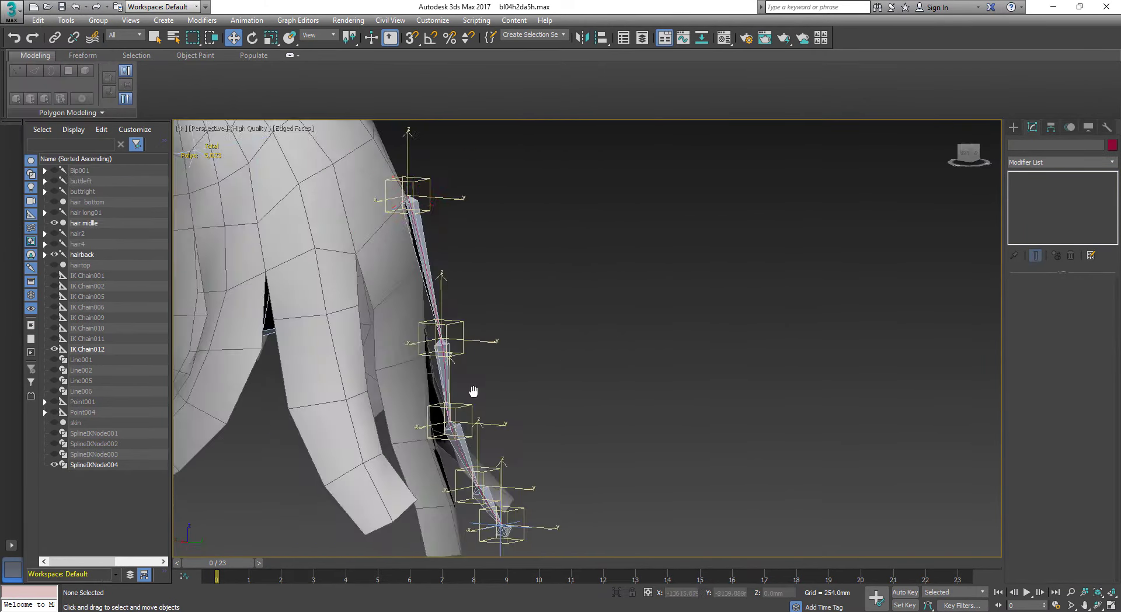
pyautogui.click(448, 321)
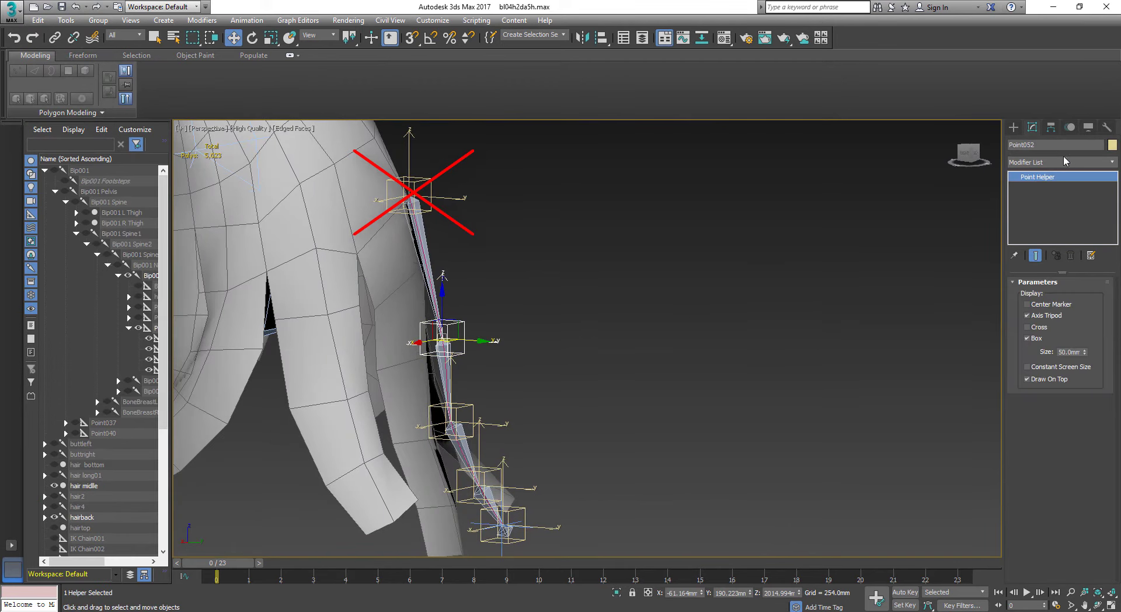
pyautogui.click(1070, 128)
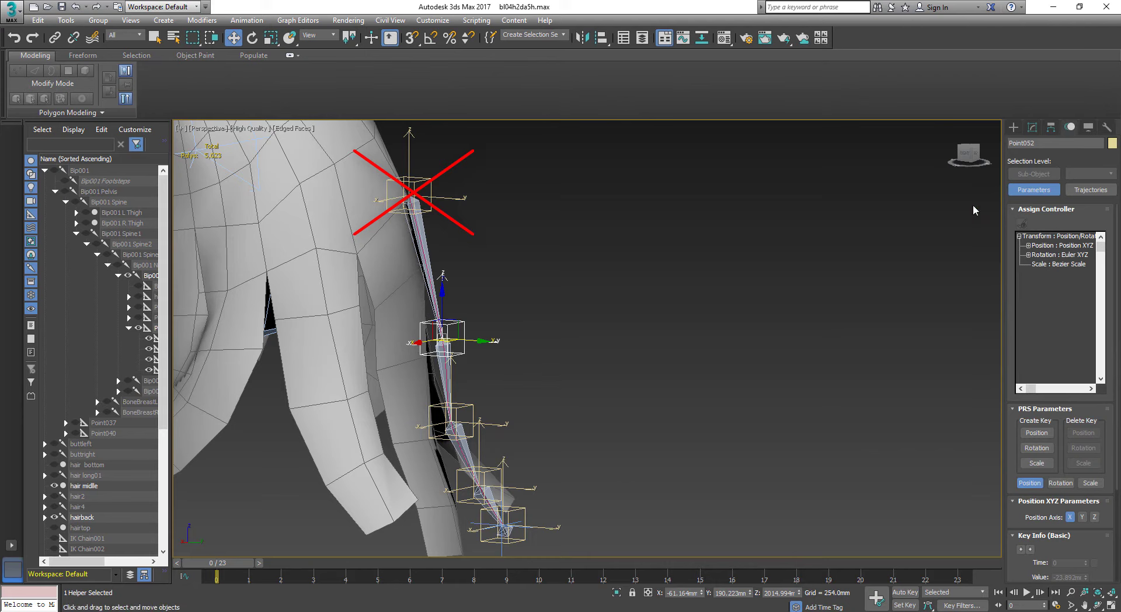
pyautogui.click(1037, 246)
pyautogui.click(1022, 224)
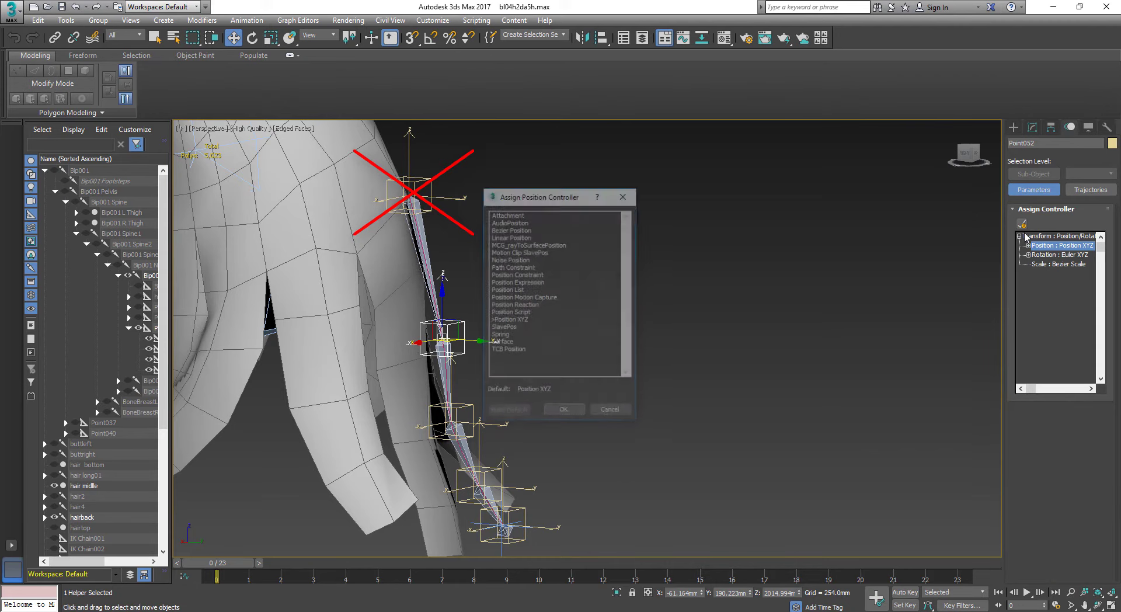
pyautogui.click(507, 336)
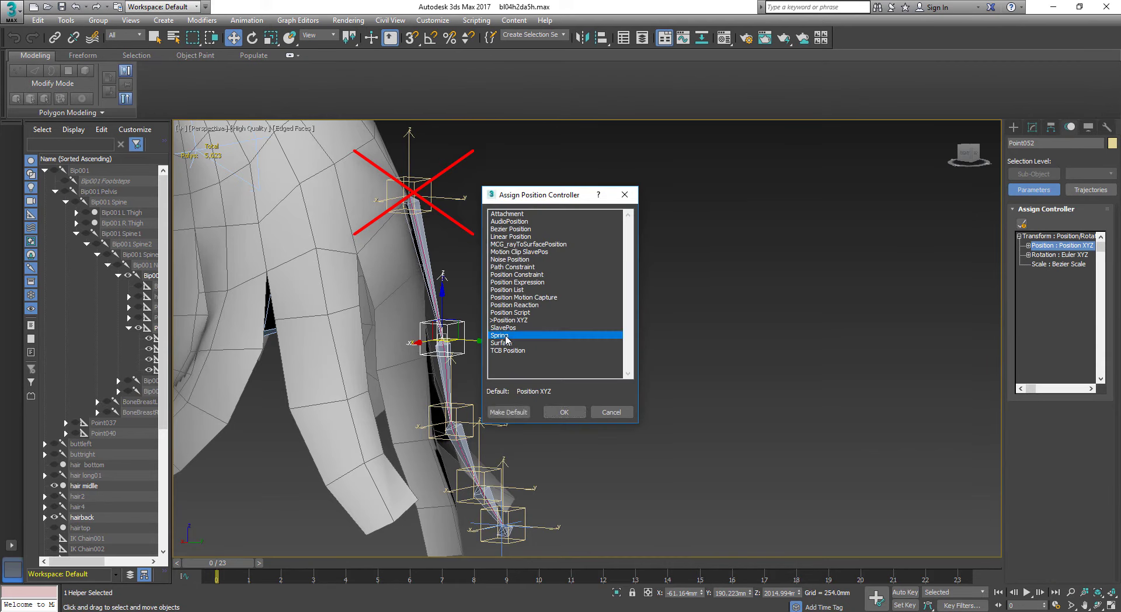
pyautogui.click(560, 412)
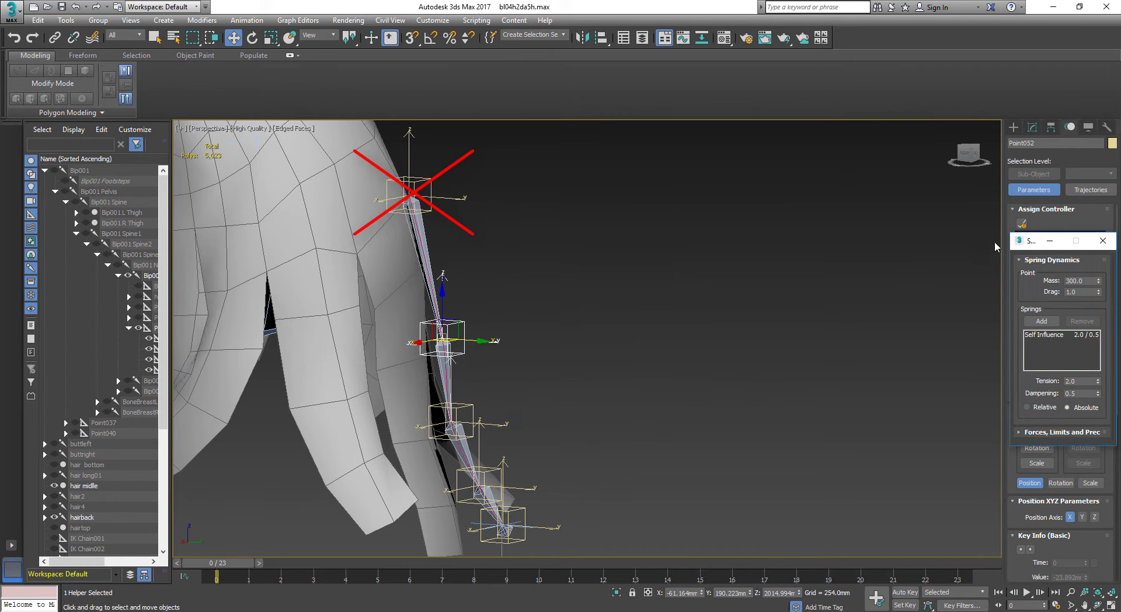
pyautogui.moveTo(1028, 246); pyautogui.dragTo(536, 12)
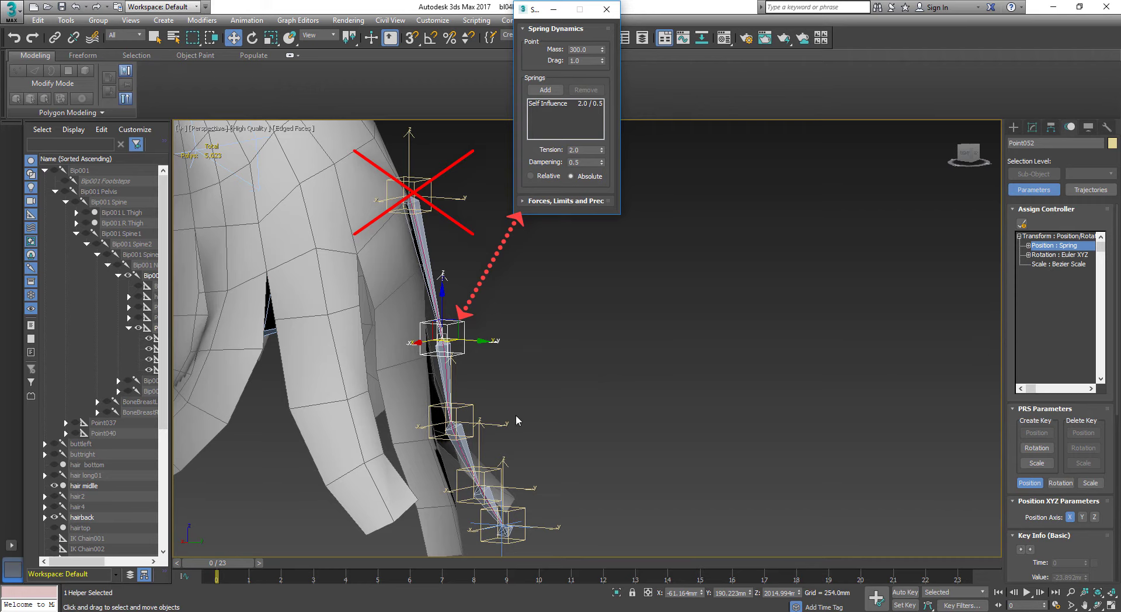
# Assign Point053 a Spring position controller and park its floater beside the first
pyautogui.click(473, 415)
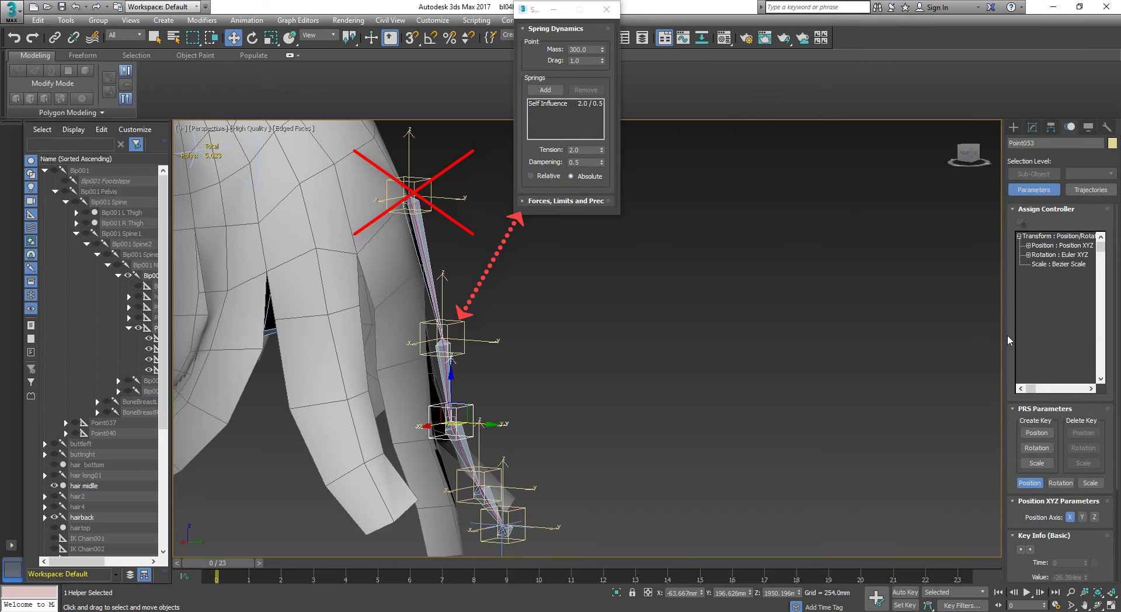
pyautogui.click(1045, 247)
pyautogui.click(1022, 224)
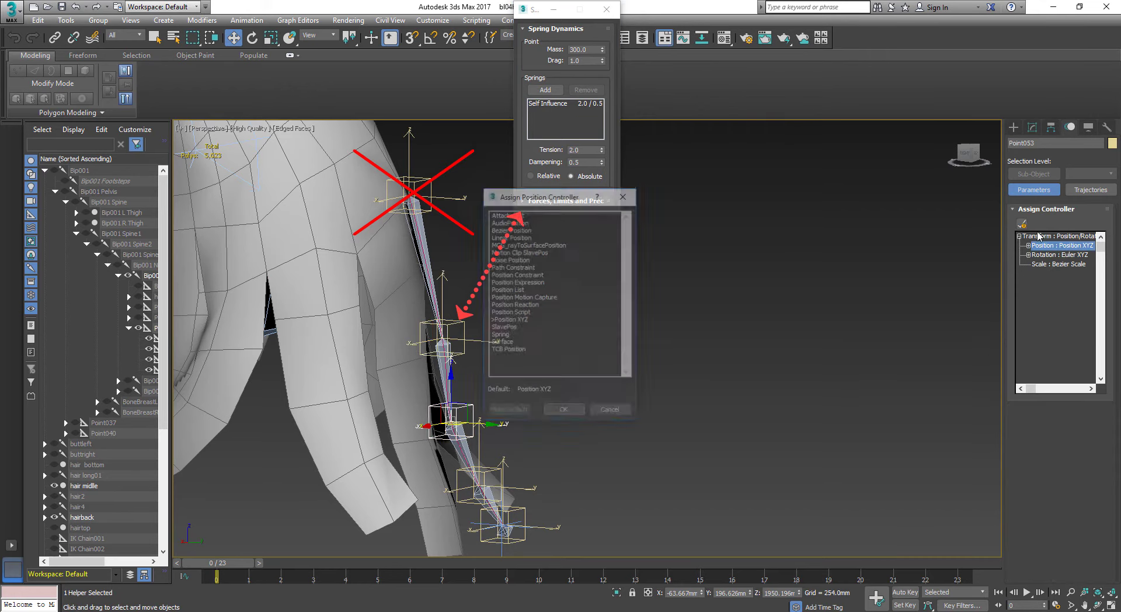
pyautogui.click(496, 336)
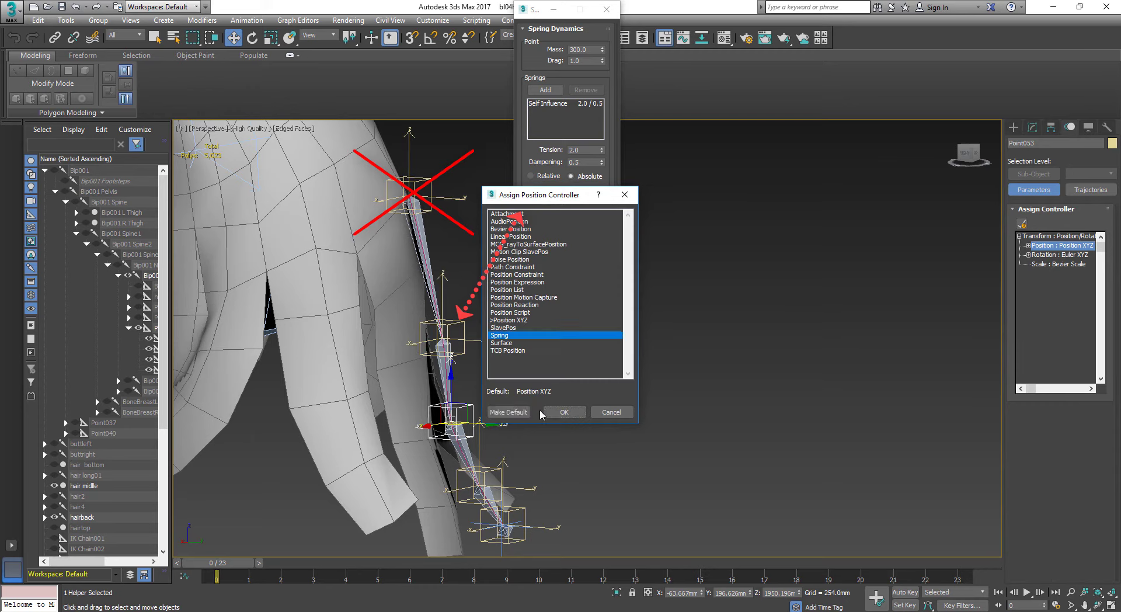
pyautogui.click(557, 412)
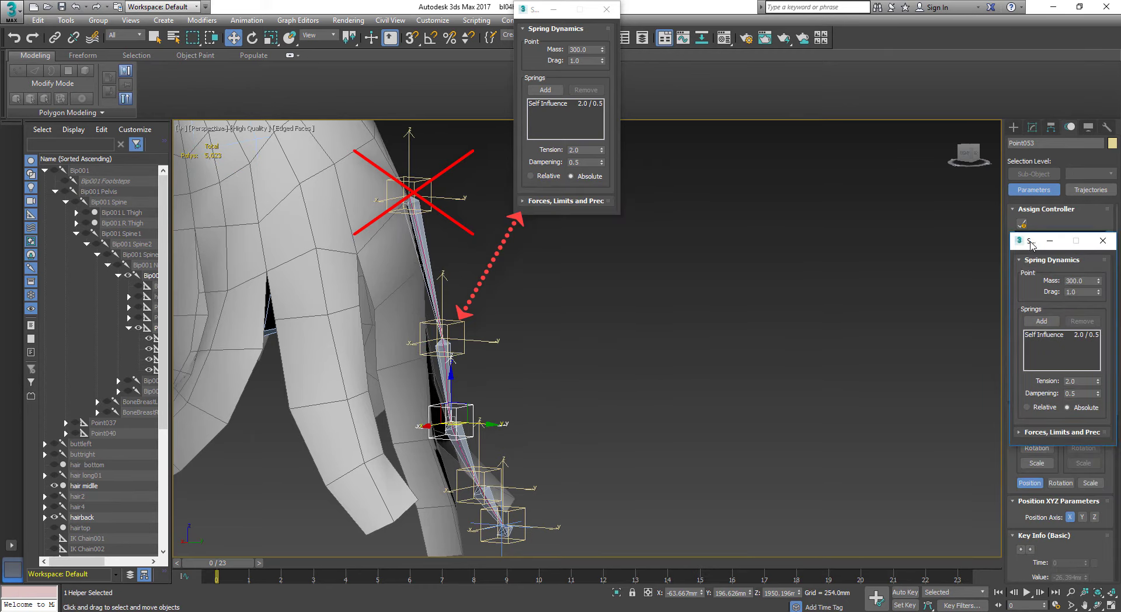
pyautogui.moveTo(1031, 243)
pyautogui.mouseDown()
pyautogui.moveTo(852, 203)
pyautogui.moveTo(709, 122)
pyautogui.moveTo(651, 14)
pyautogui.mouseUp()
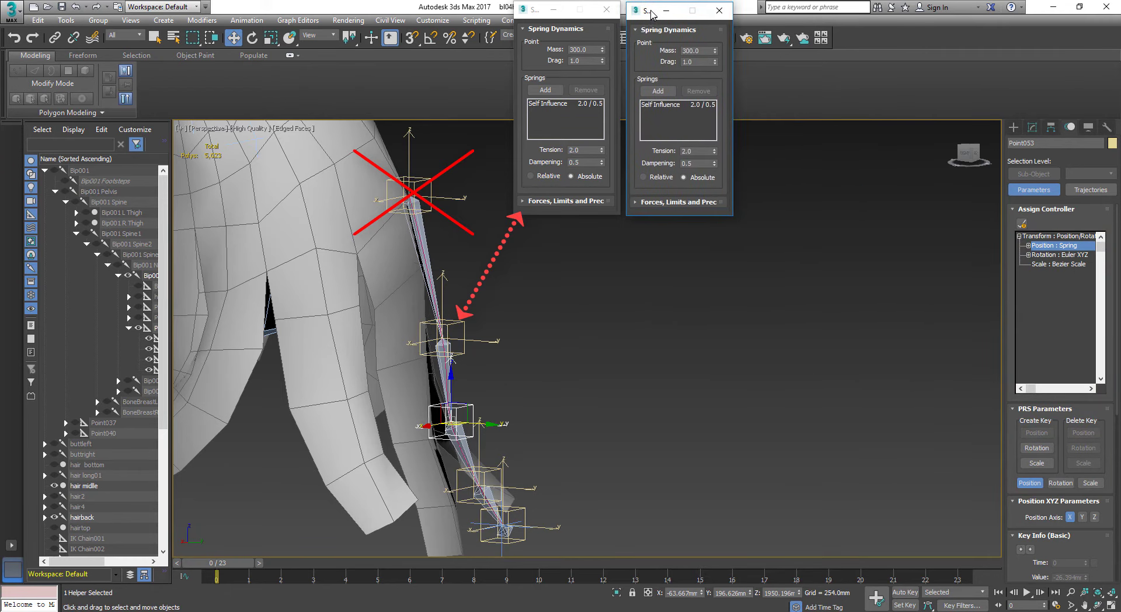
# Assign Point054 a Spring position controller and park its floater beside the other two
pyautogui.click(501, 477)
pyautogui.click(495, 472)
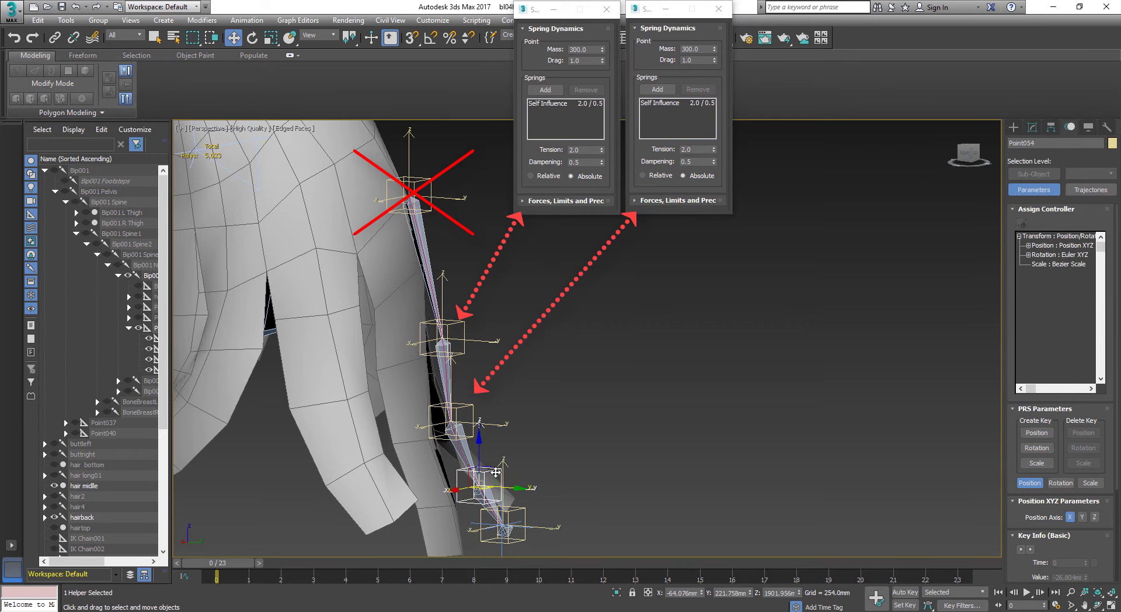
pyautogui.click(1038, 246)
pyautogui.click(1022, 224)
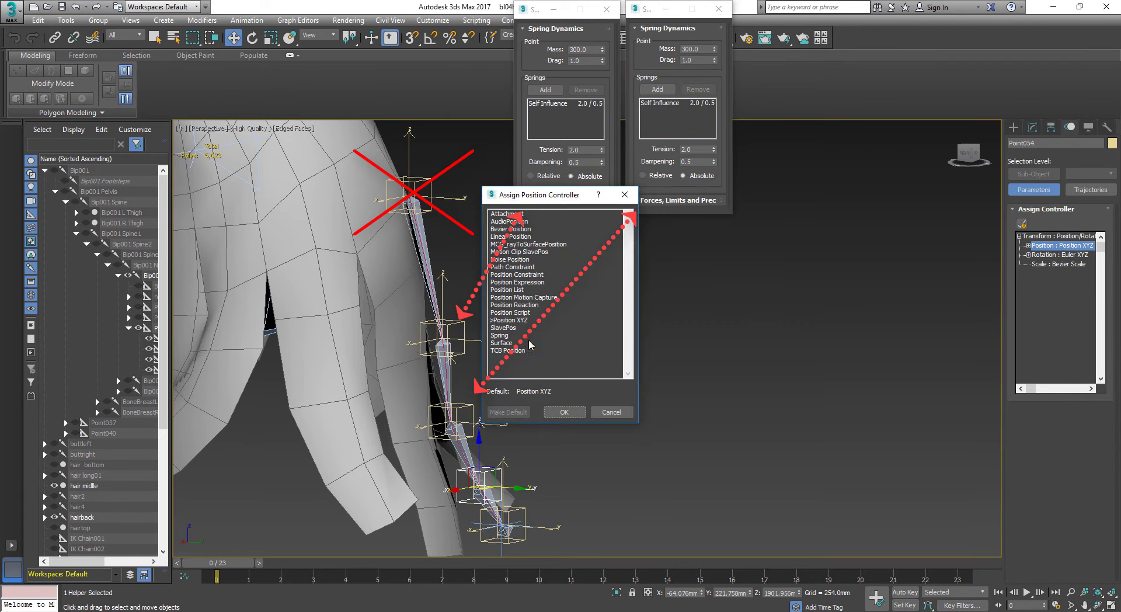
pyautogui.click(507, 338)
pyautogui.click(564, 412)
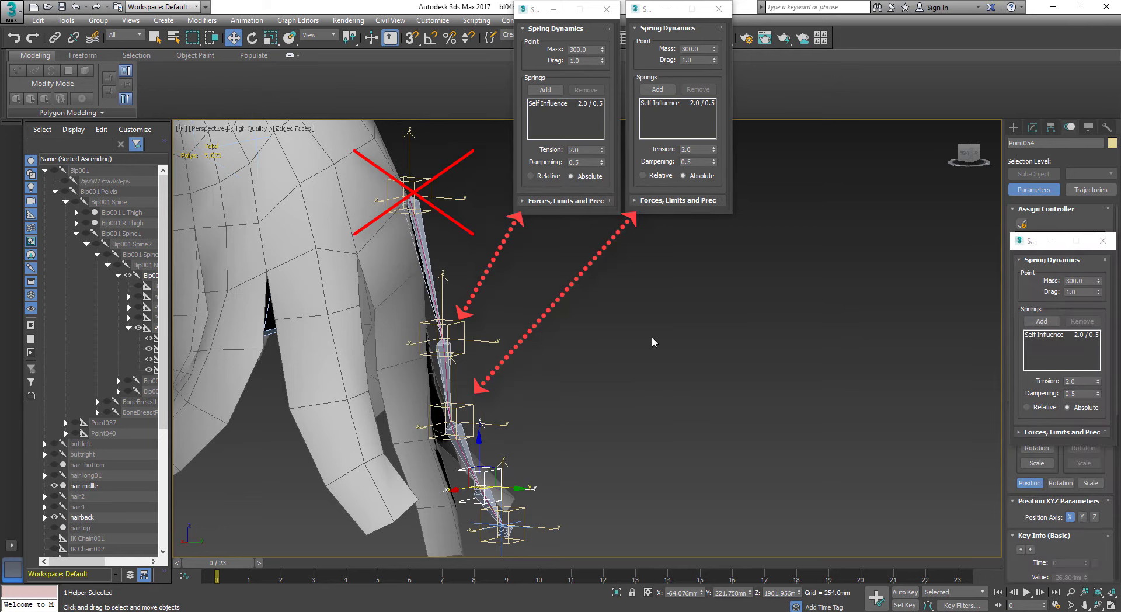
pyautogui.moveTo(1029, 245); pyautogui.dragTo(759, 13)
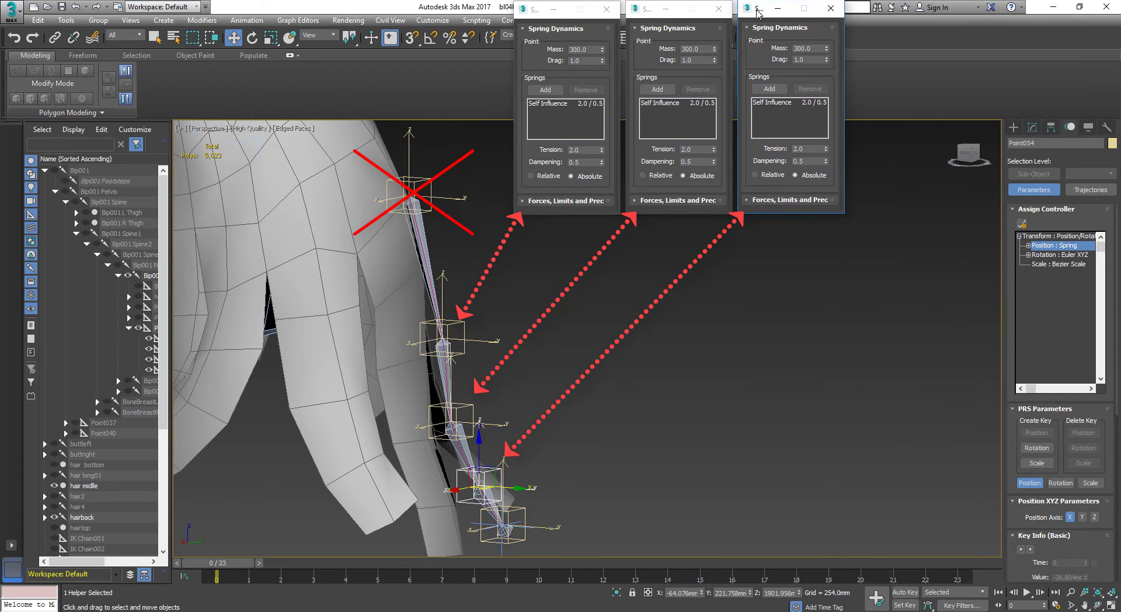
pyautogui.moveTo(759, 12); pyautogui.dragTo(759, 12)
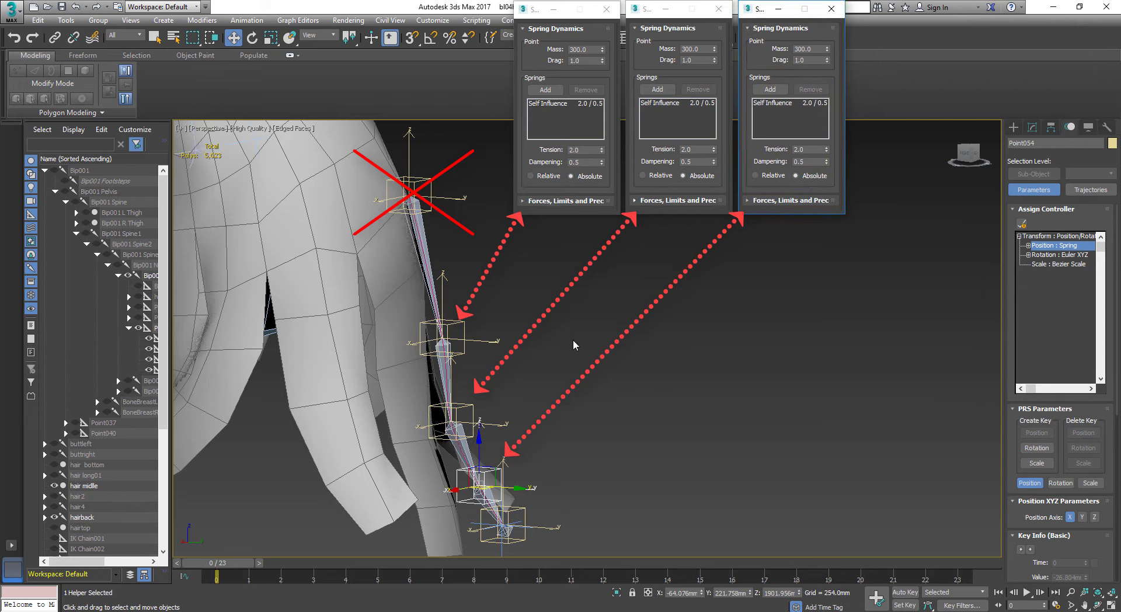
pyautogui.click(525, 517)
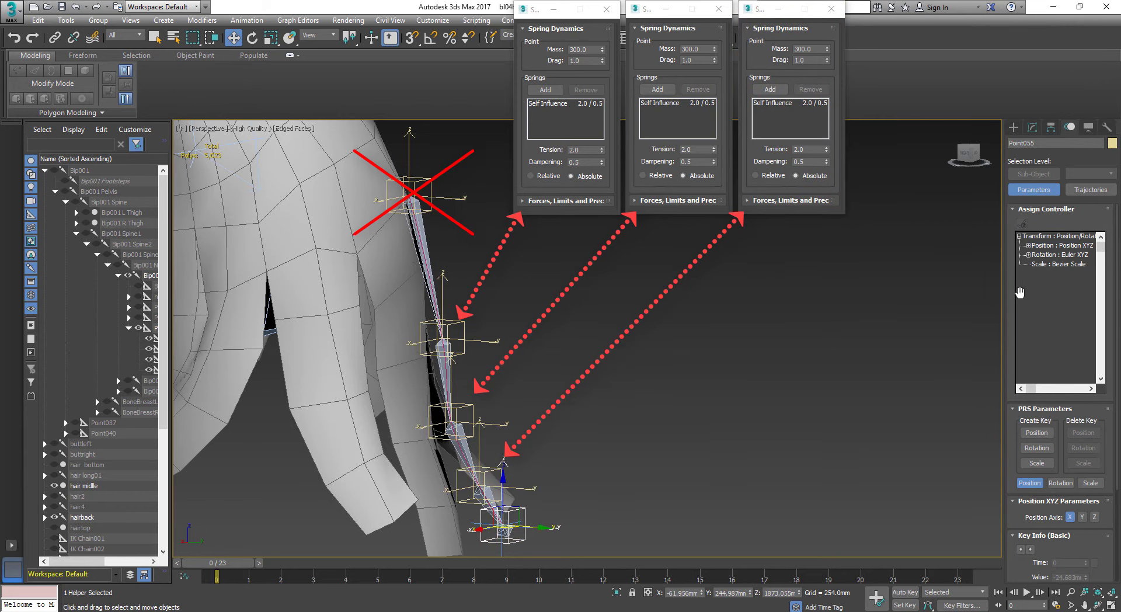
# Assign Point055 a Spring position controller, park its floater, and review the Forces settings
pyautogui.click(1038, 246)
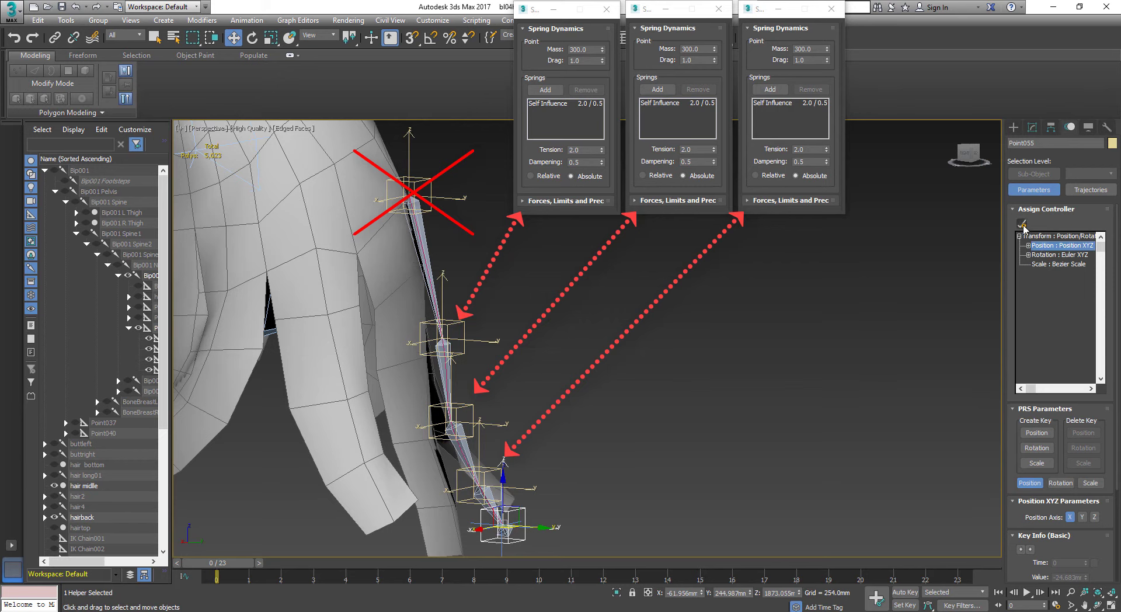
pyautogui.click(1021, 225)
pyautogui.click(499, 335)
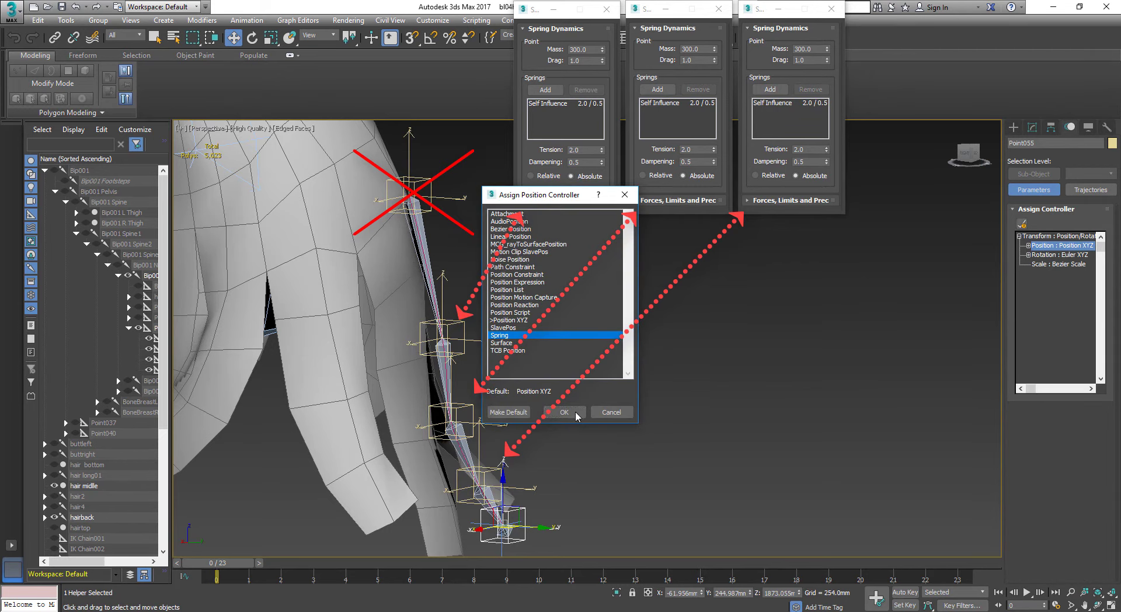
pyautogui.click(565, 412)
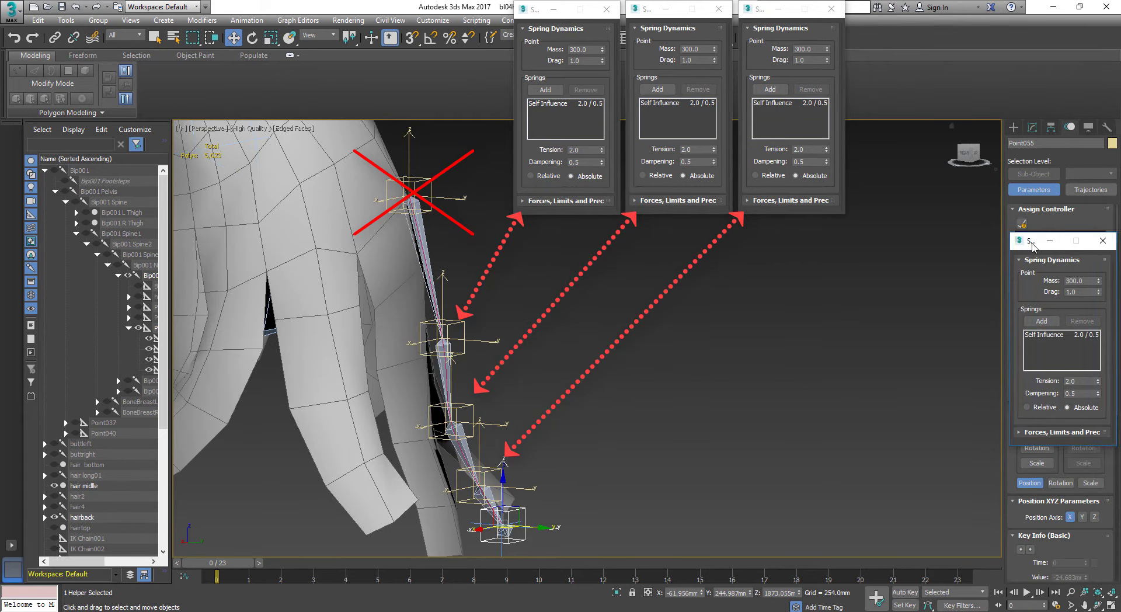
pyautogui.moveTo(1031, 246)
pyautogui.mouseDown()
pyautogui.moveTo(958, 230)
pyautogui.moveTo(874, 40)
pyautogui.moveTo(874, 13)
pyautogui.mouseUp()
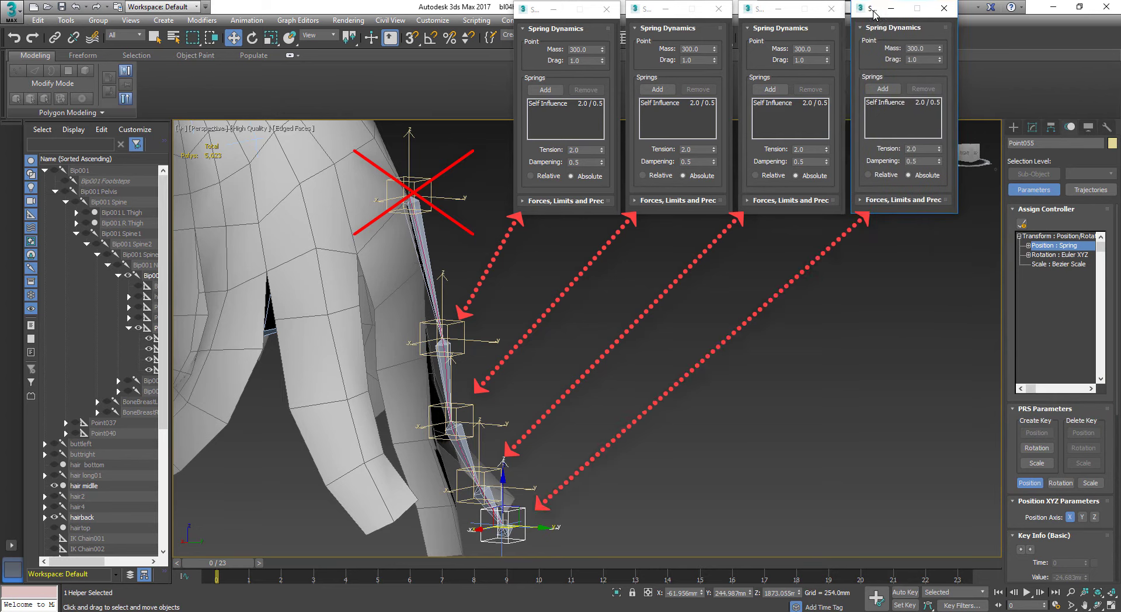
pyautogui.click(525, 200)
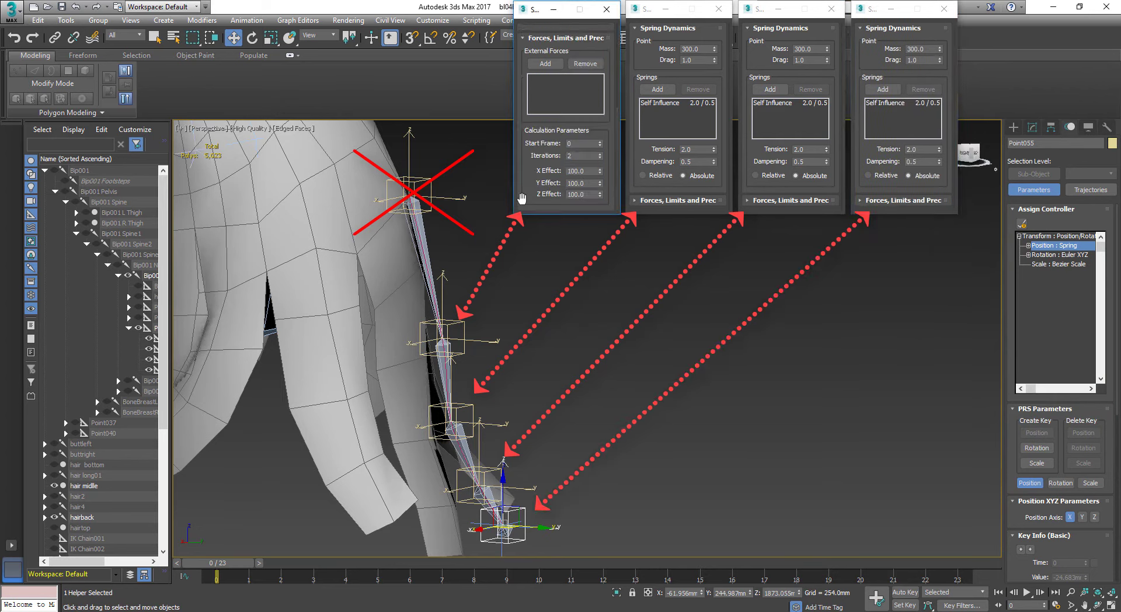
pyautogui.click(524, 38)
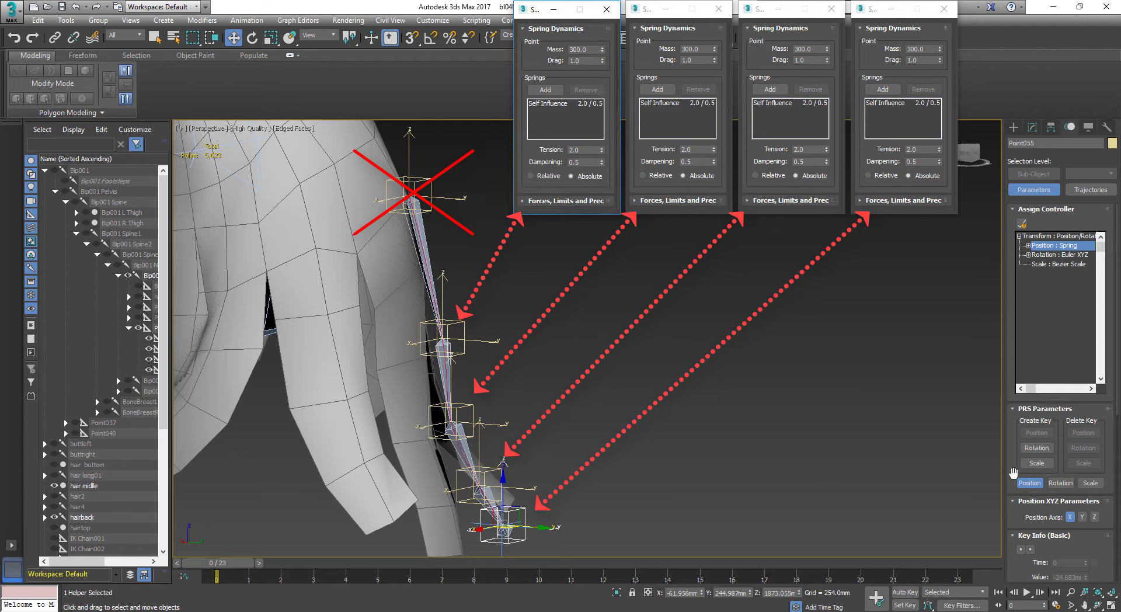
pyautogui.moveTo(1013, 473); pyautogui.dragTo(1010, 129)
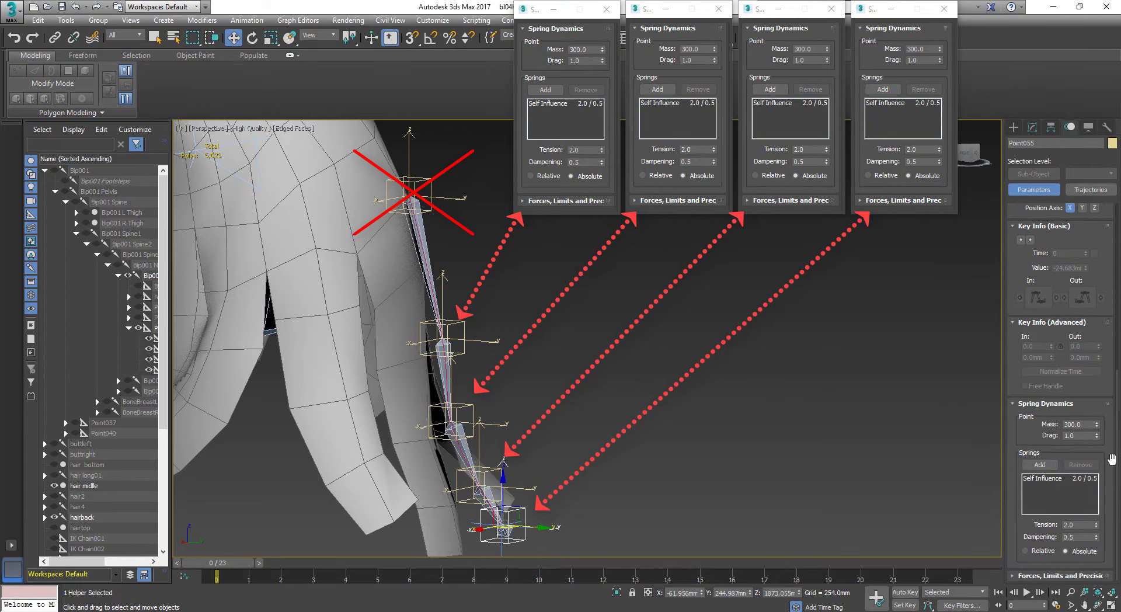
# Set spring masses 50, 100, 150, 200 on helpers from Point052 down, then check Point053
pyautogui.click(463, 327)
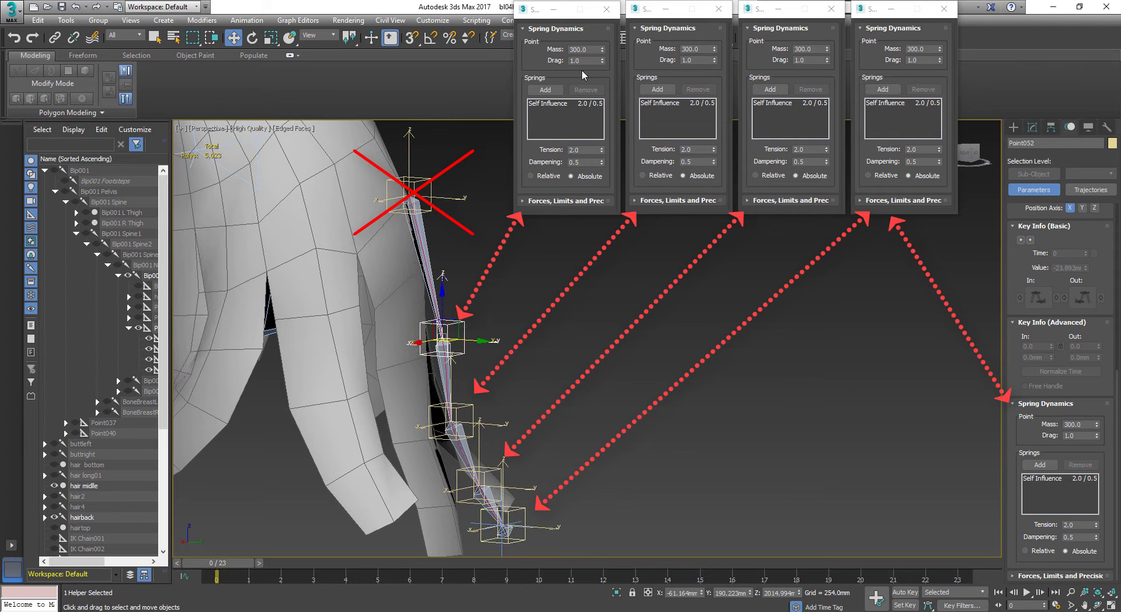
pyautogui.click(587, 50)
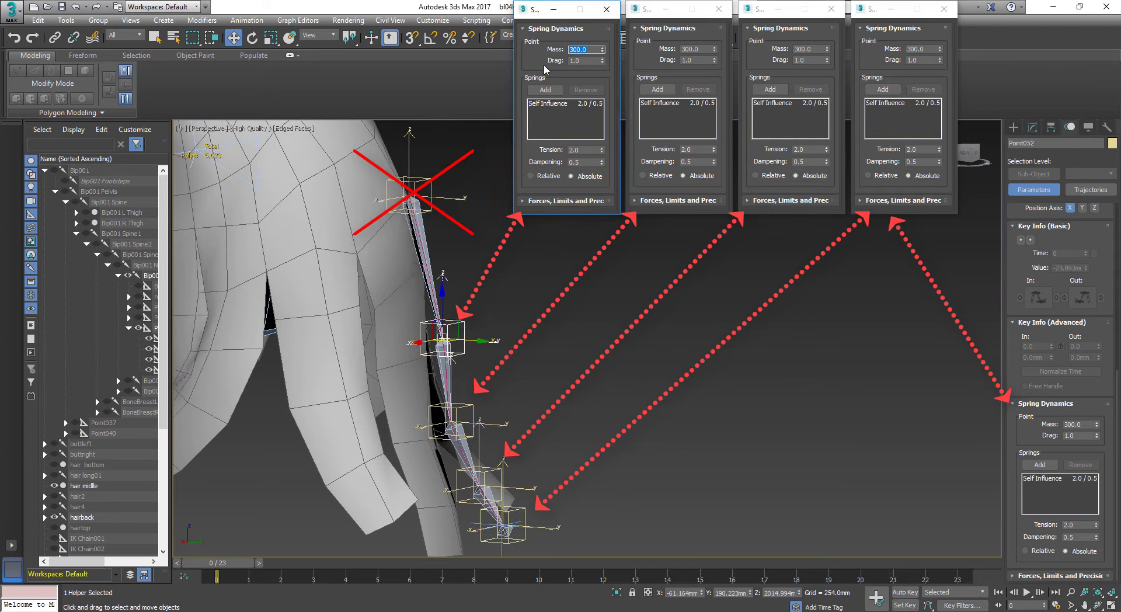
pyautogui.doubleClick(683, 49)
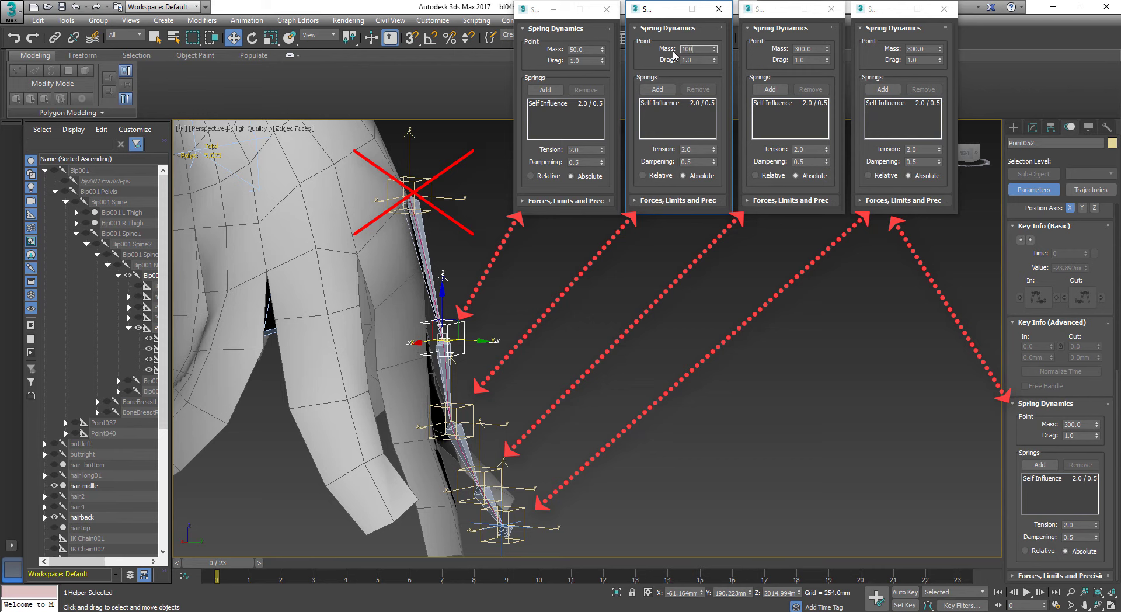
pyautogui.doubleClick(815, 49)
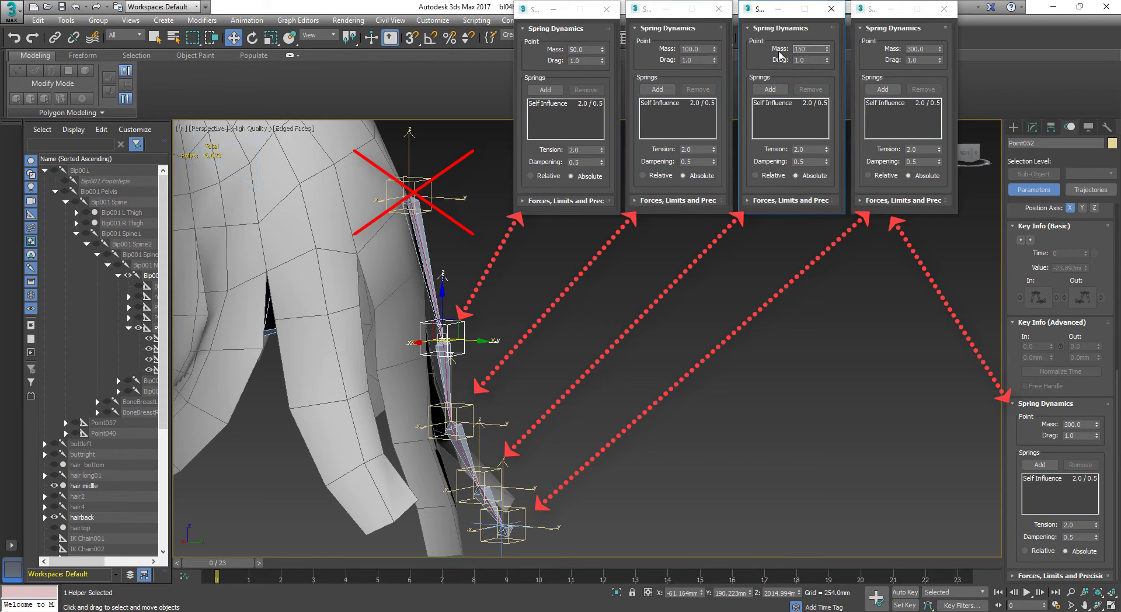
pyautogui.click(918, 49)
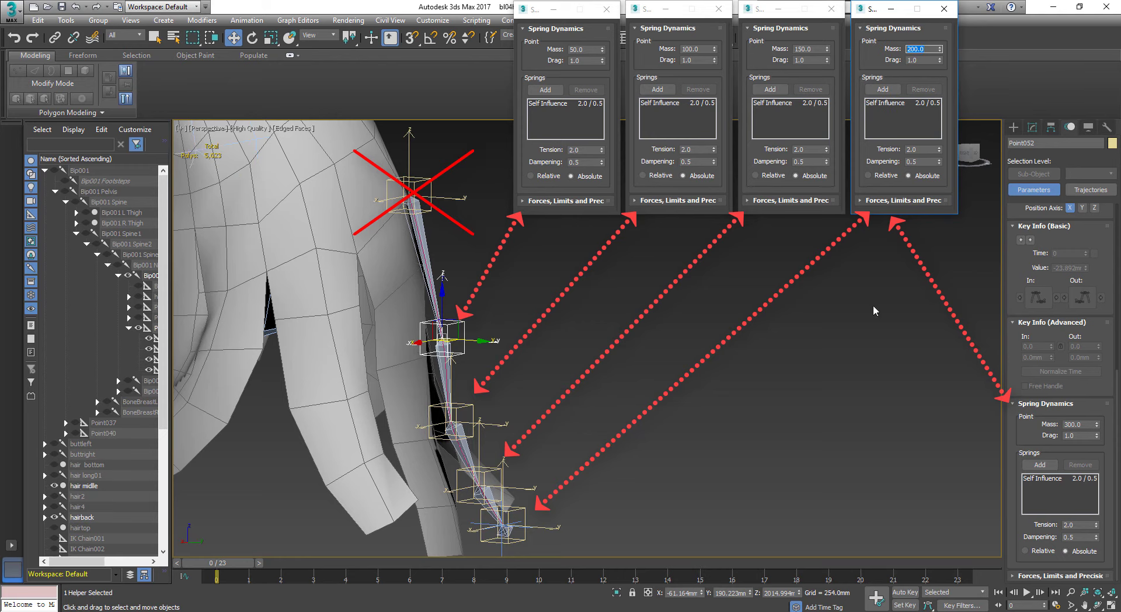
pyautogui.click(1095, 208)
pyautogui.click(473, 414)
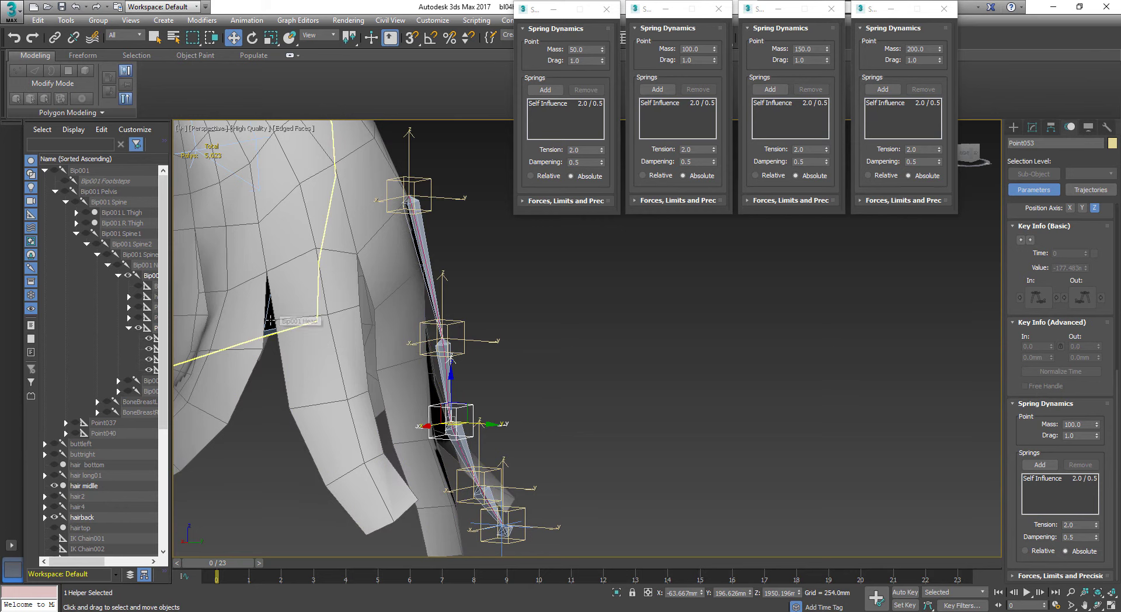
# Select the biped's head and exit Figure Mode to show the animated pose
pyautogui.click(270, 320)
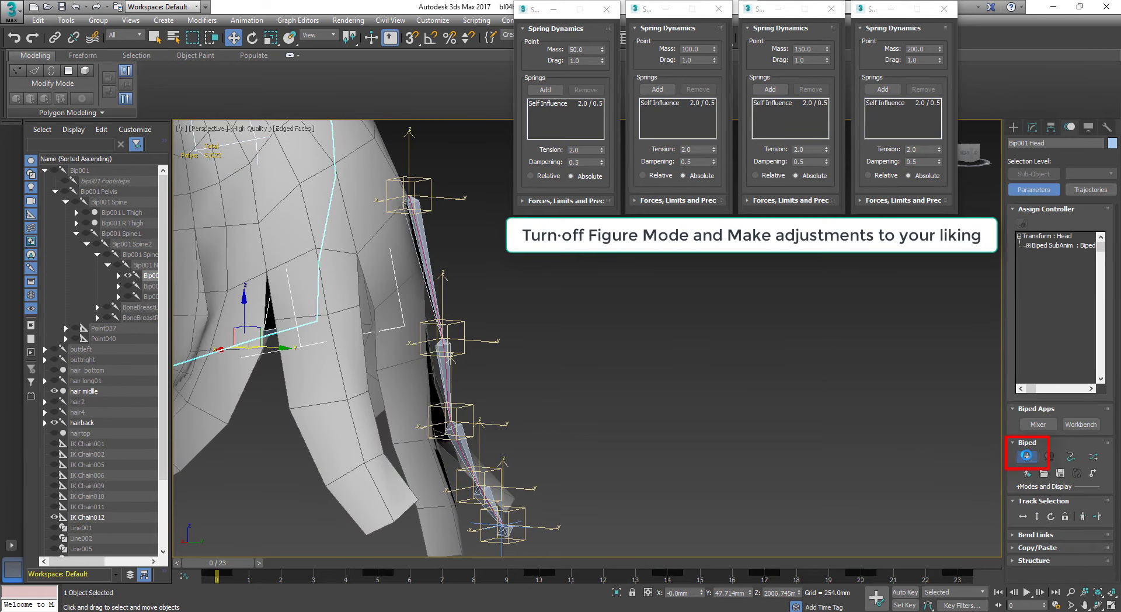
pyautogui.click(1027, 457)
pyautogui.moveTo(639, 467); pyautogui.dragTo(596, 446, button='middle')
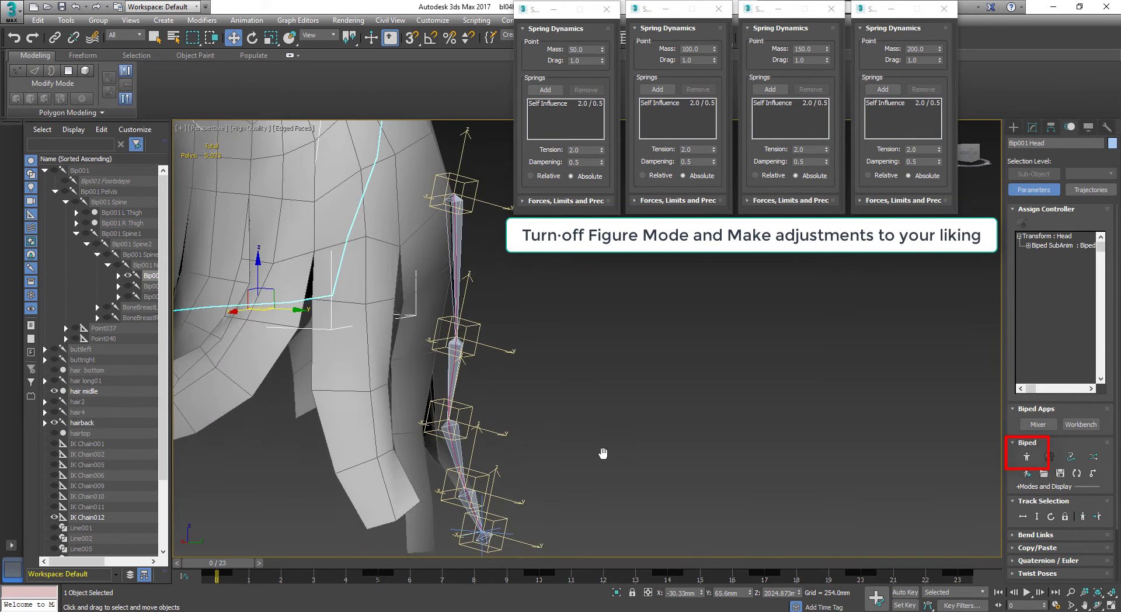
# Scrub between frames 6 and 1 to preview the hair, then select helper Point052
pyautogui.moveTo(243, 562); pyautogui.dragTo(443, 464)
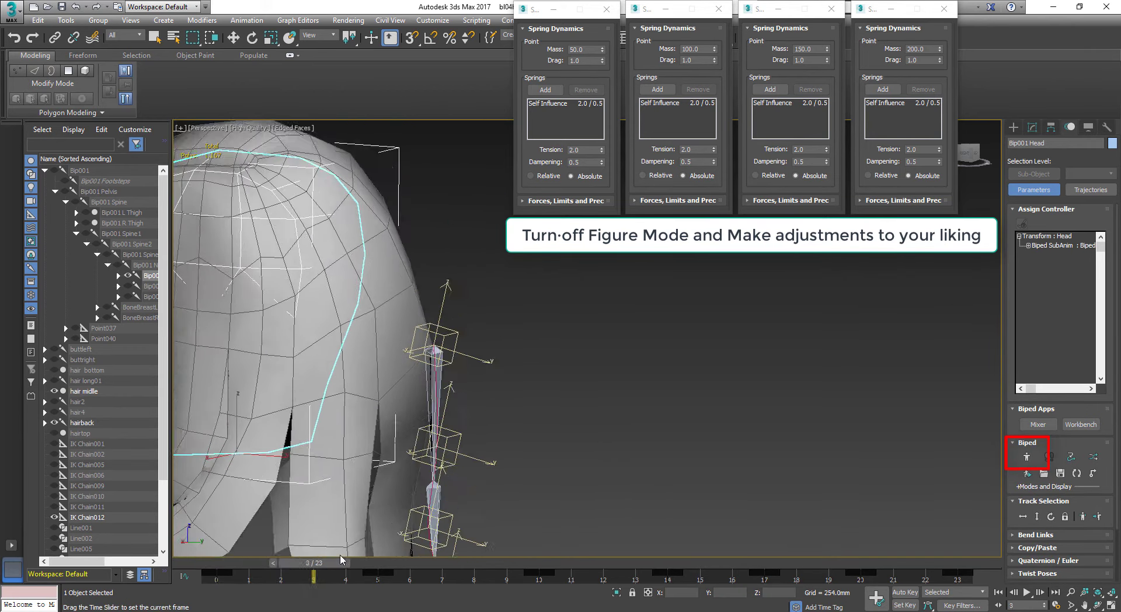
pyautogui.moveTo(434, 562); pyautogui.dragTo(268, 561)
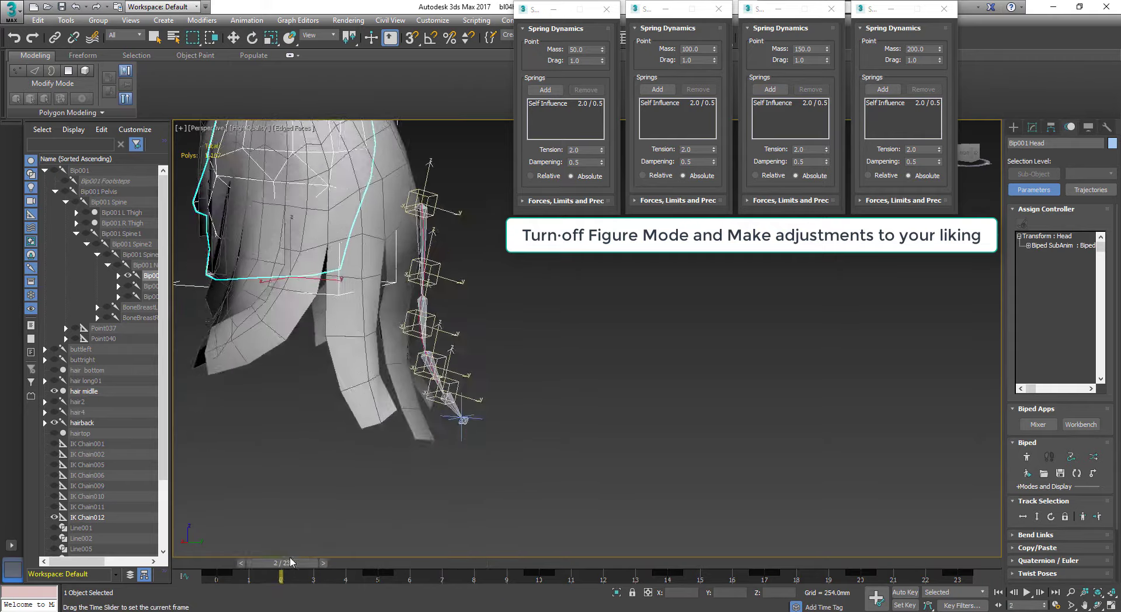
pyautogui.moveTo(267, 562); pyautogui.dragTo(497, 467, button='middle')
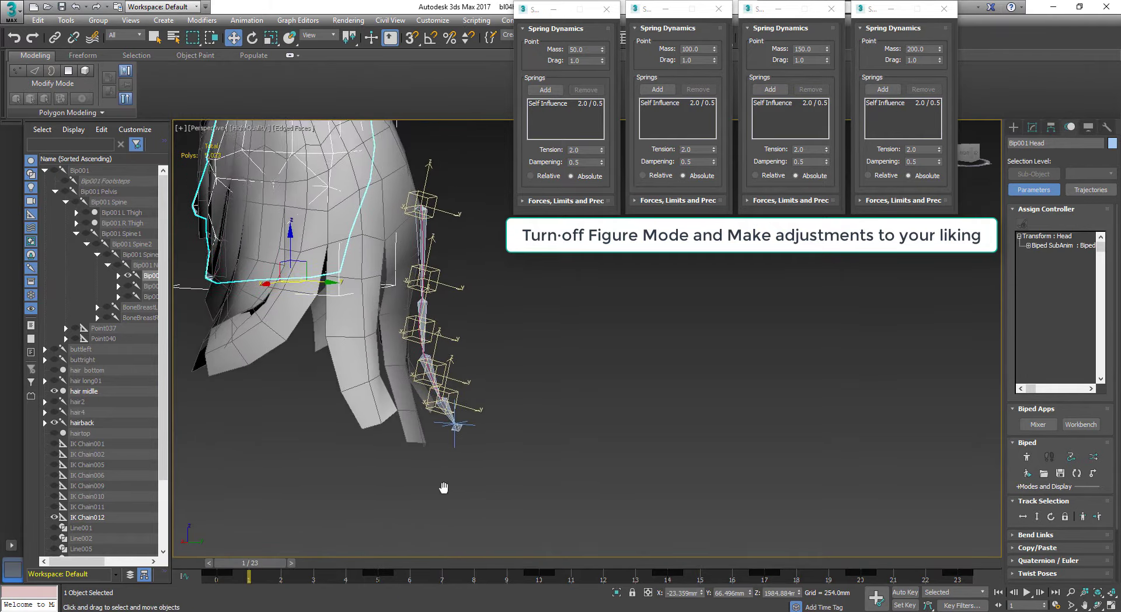
pyautogui.click(439, 335)
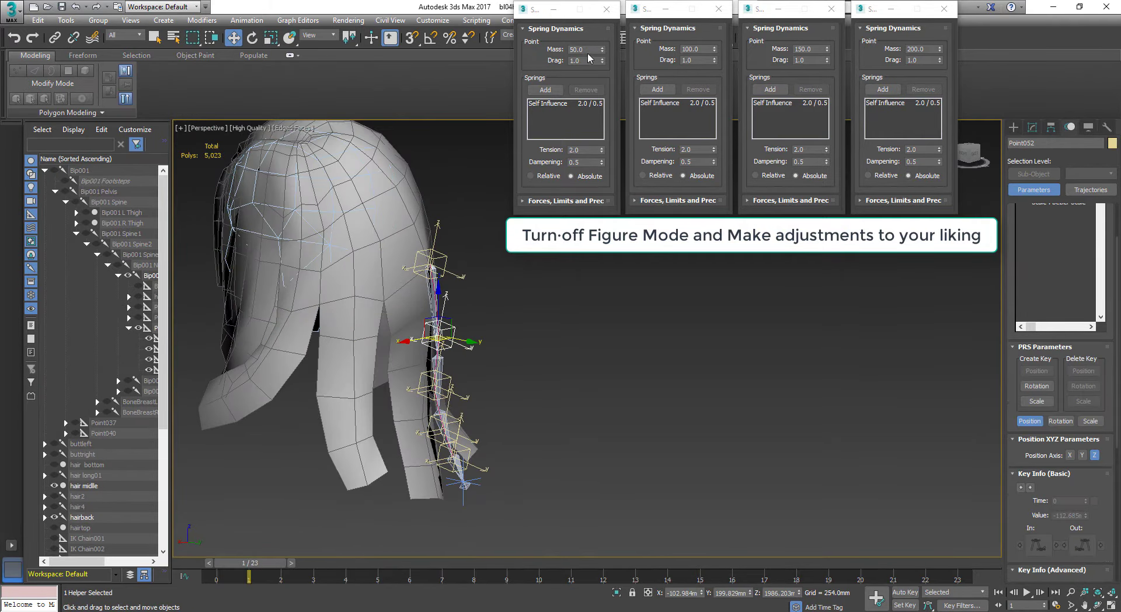
# Commit a spring mass of 200 and scrub the timeline to test it
pyautogui.write('00')
pyautogui.press('Return')
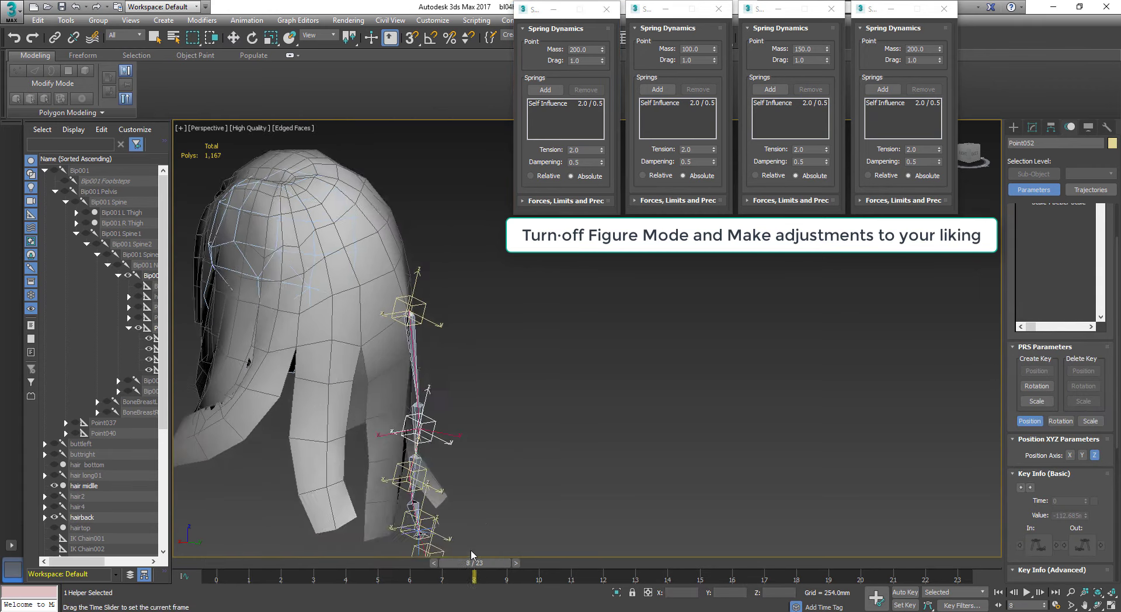
pyautogui.moveTo(254, 567); pyautogui.dragTo(193, 563)
# Set the other spring masses to 100, 150 and 300, then check motion at frames 13 and 3
pyautogui.doubleClick(592, 48)
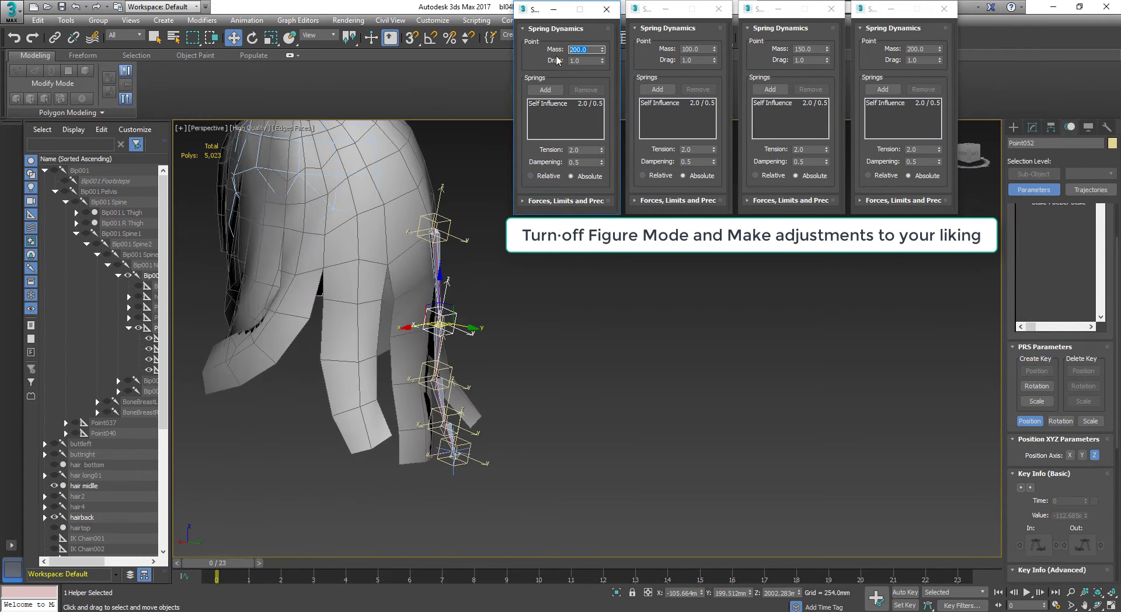
pyautogui.write('100')
pyautogui.press('Return')
pyautogui.doubleClick(689, 49)
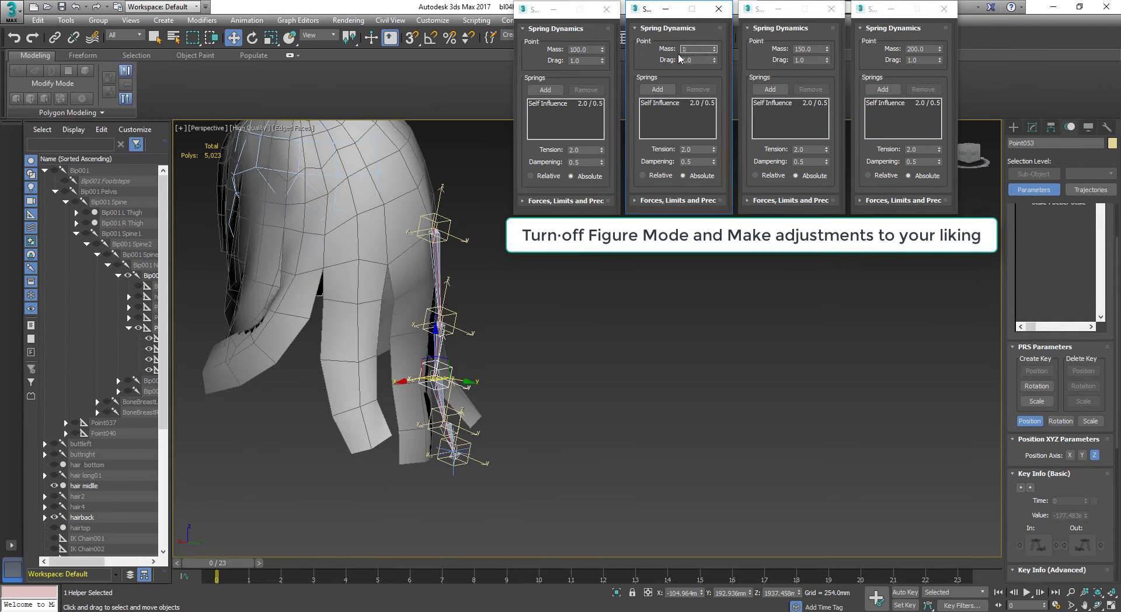
pyautogui.write('50')
pyautogui.press('Return')
pyautogui.doubleClick(897, 49)
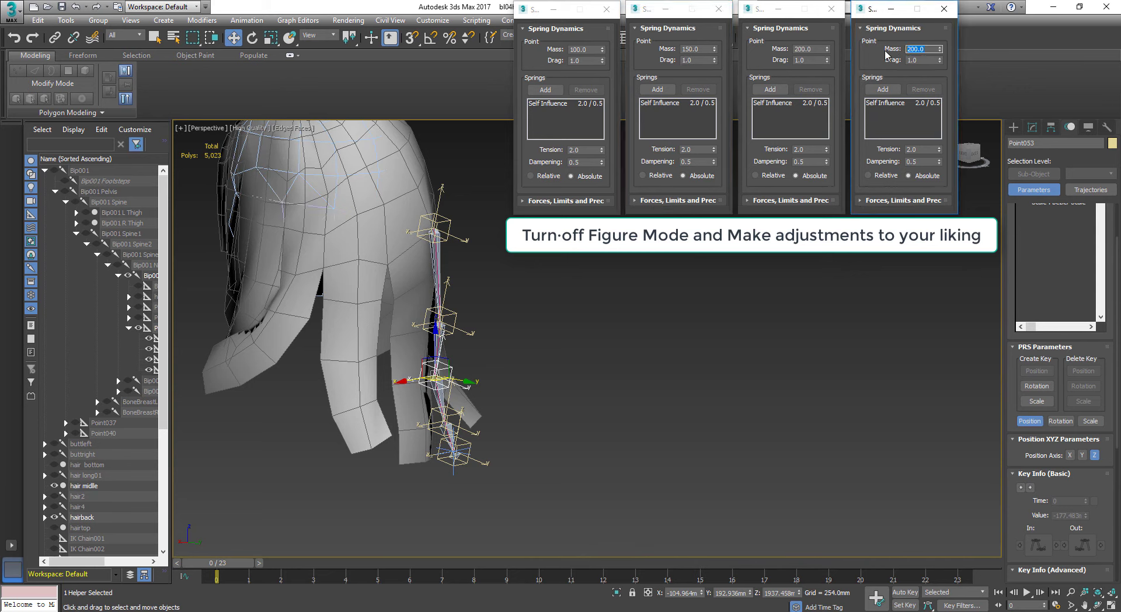
pyautogui.write('300')
pyautogui.press('Return')
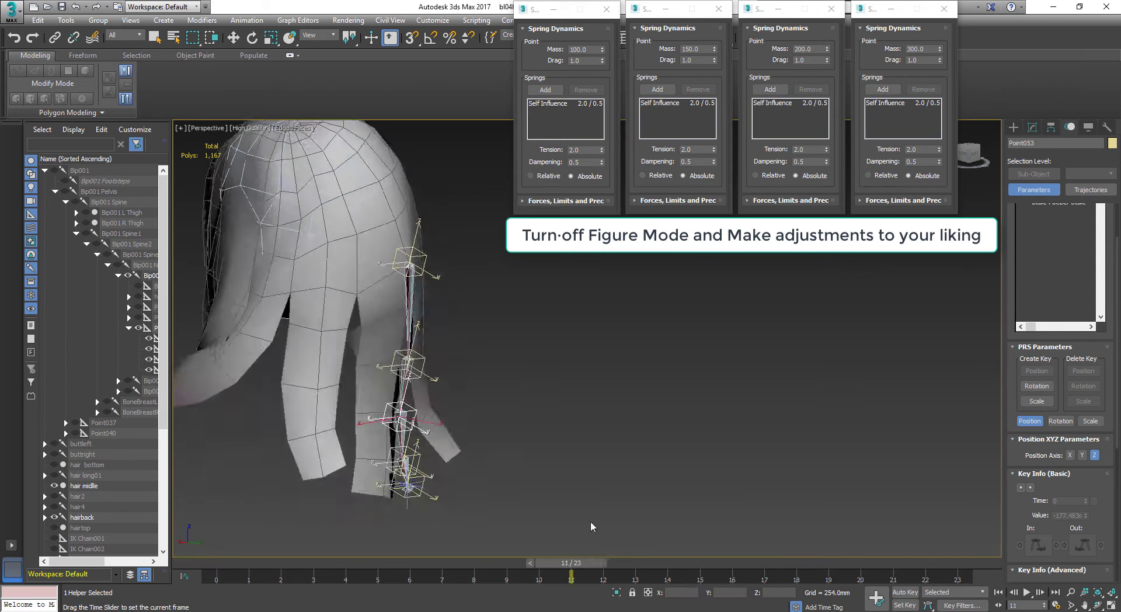
pyautogui.moveTo(224, 558); pyautogui.dragTo(636, 526)
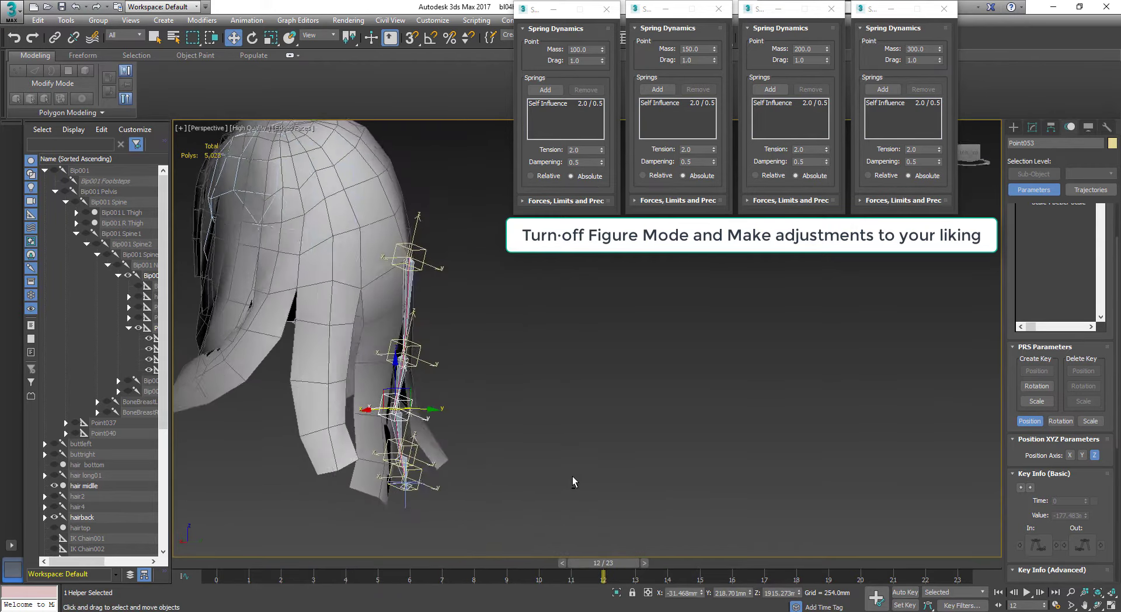
pyautogui.moveTo(603, 577); pyautogui.dragTo(334, 575)
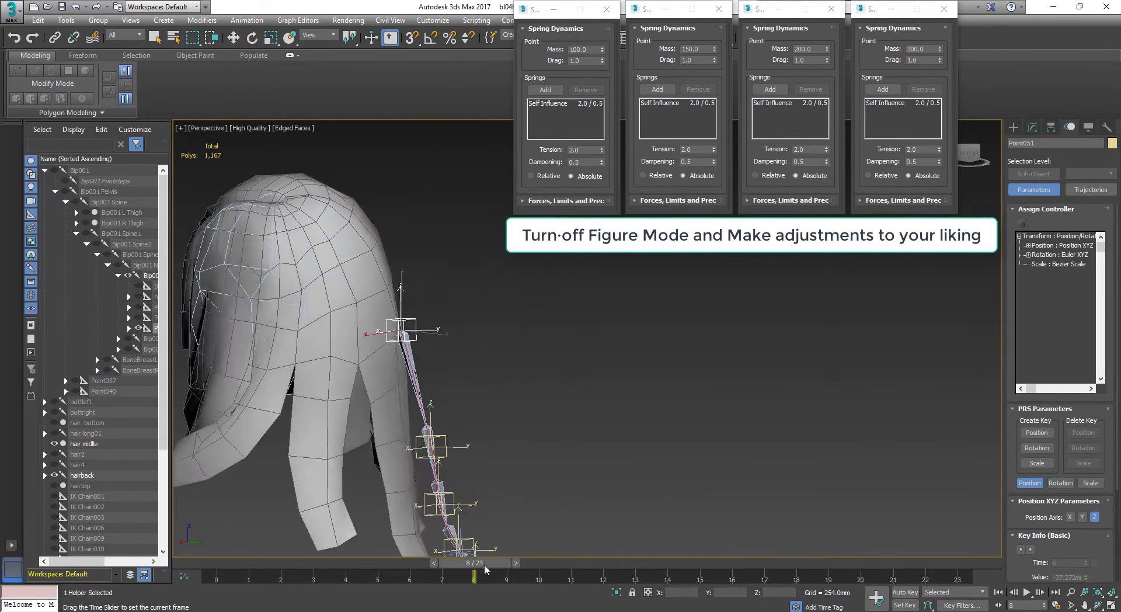
# Unhide all the hidden hair and bones and advance to frame 11
pyautogui.rightClick(356, 403)
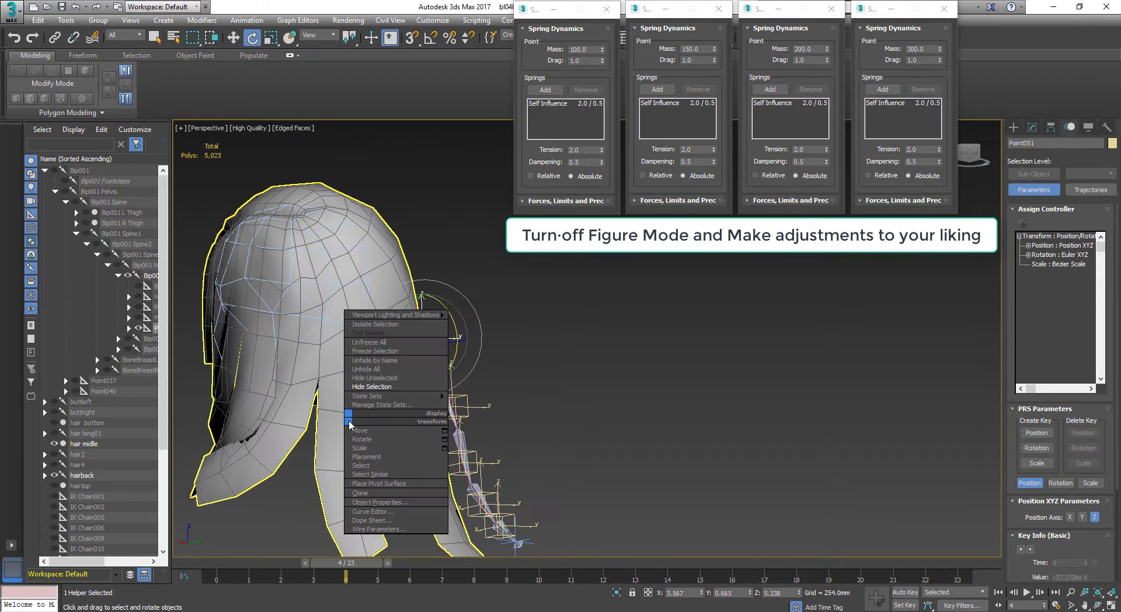
pyautogui.click(385, 368)
pyautogui.moveTo(385, 368); pyautogui.dragTo(598, 464, button='middle')
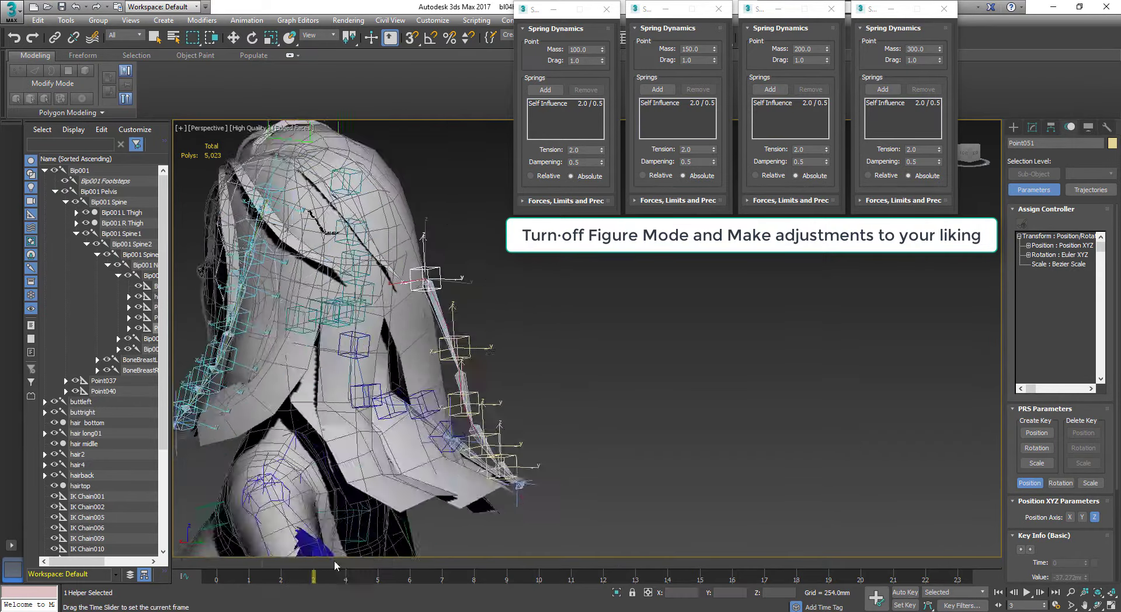
pyautogui.moveTo(334, 559)
pyautogui.mouseDown()
pyautogui.moveTo(549, 553)
pyautogui.moveTo(374, 575)
pyautogui.moveTo(630, 580)
pyautogui.mouseUp()
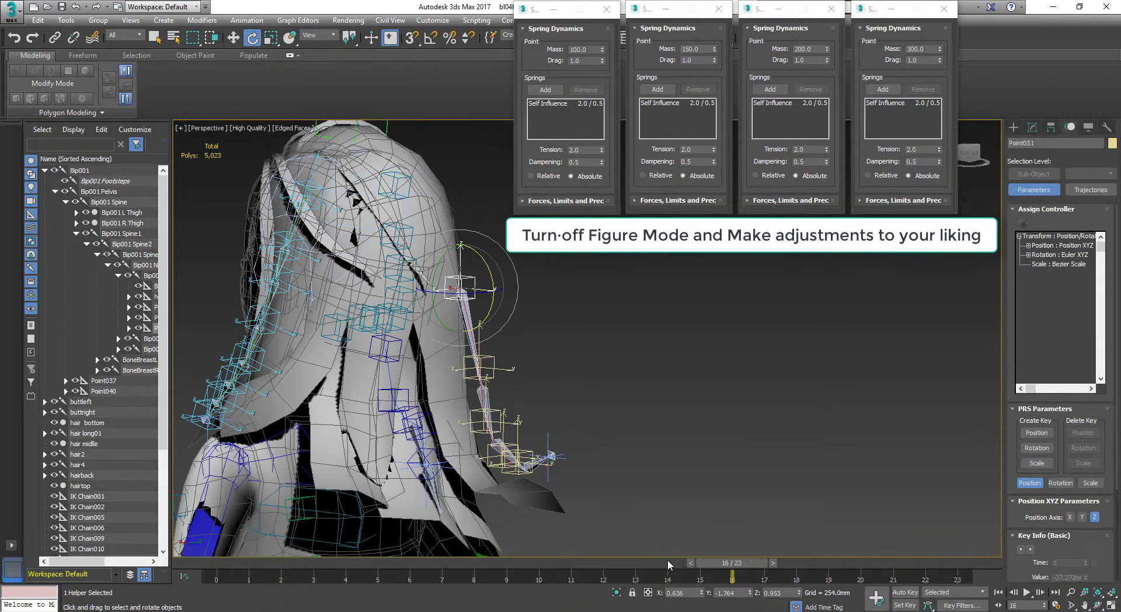
# Select helper Point055 with its spring mass of 220 and scrub toward frame 20
pyautogui.click(521, 379)
pyautogui.press('e')
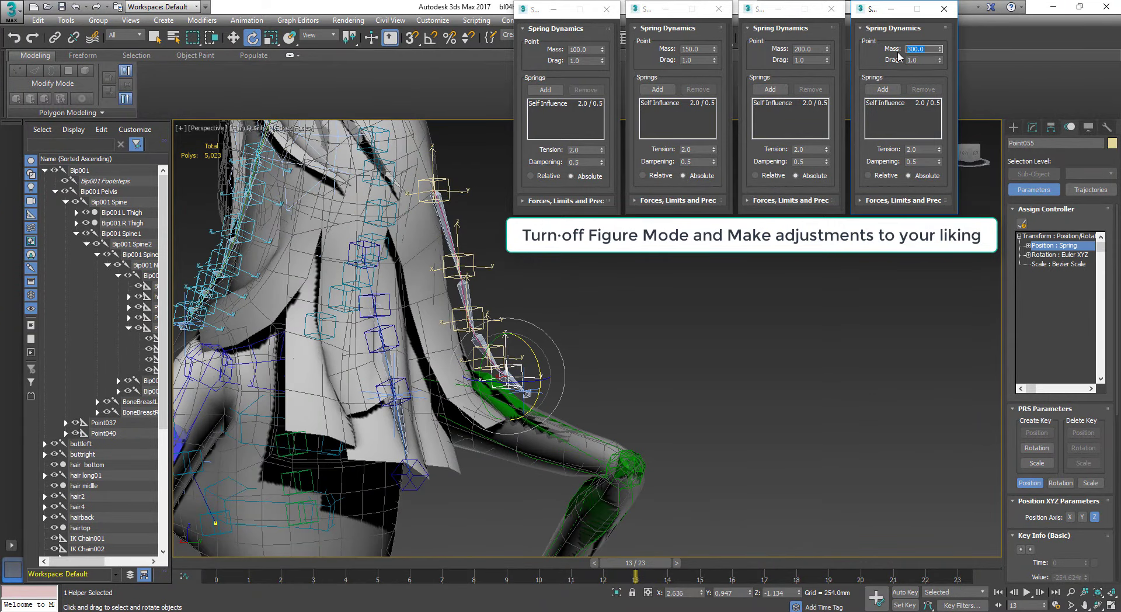
pyautogui.write('220')
pyautogui.moveTo(635, 562)
pyautogui.mouseDown()
pyautogui.moveTo(893, 562)
pyautogui.moveTo(394, 560)
pyautogui.moveTo(855, 562)
pyautogui.moveTo(444, 562)
pyautogui.moveTo(791, 545)
pyautogui.mouseUp()
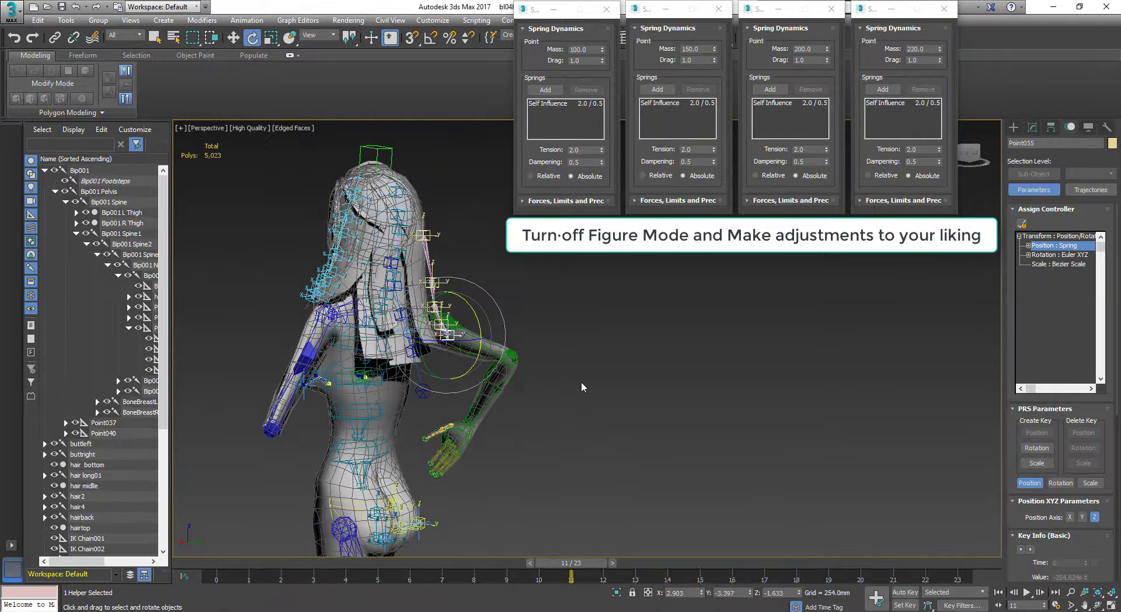
# Close the fourth, third and second Spring Dynamics windows
pyautogui.click(944, 10)
pyautogui.click(832, 9)
pyautogui.click(719, 8)
# Close the last spring window and hide everything except skin, hair bottom, hair midle and hairtop
pyautogui.click(607, 9)
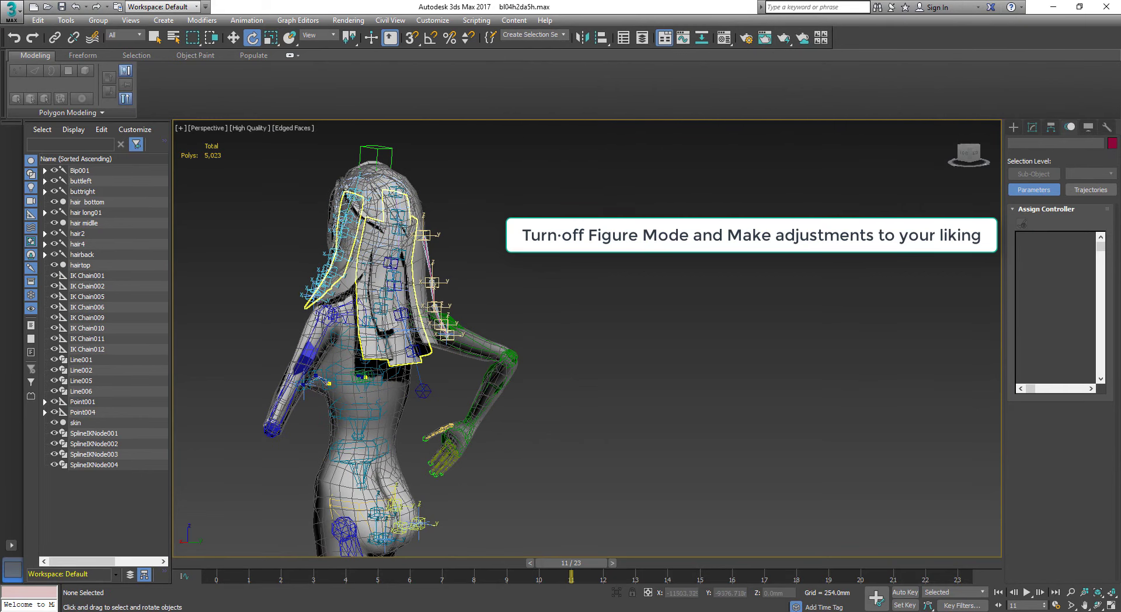
pyautogui.click(442, 282)
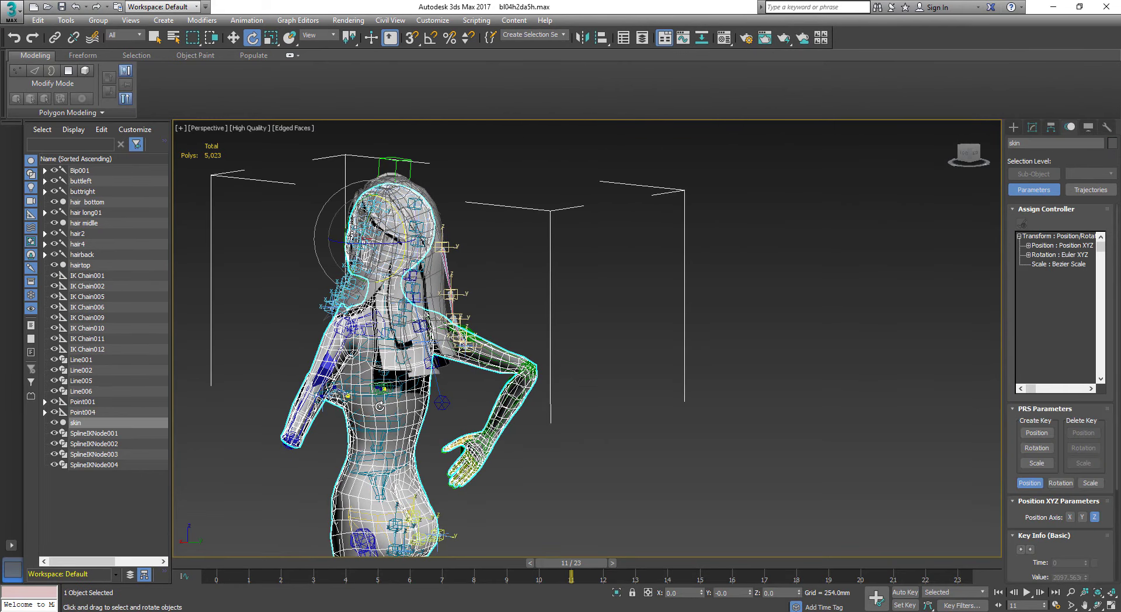
pyautogui.keyDown('ctrl'); pyautogui.click(442, 281); pyautogui.keyUp('ctrl')
pyautogui.keyDown('ctrl'); pyautogui.click(442, 281); pyautogui.keyUp('ctrl')
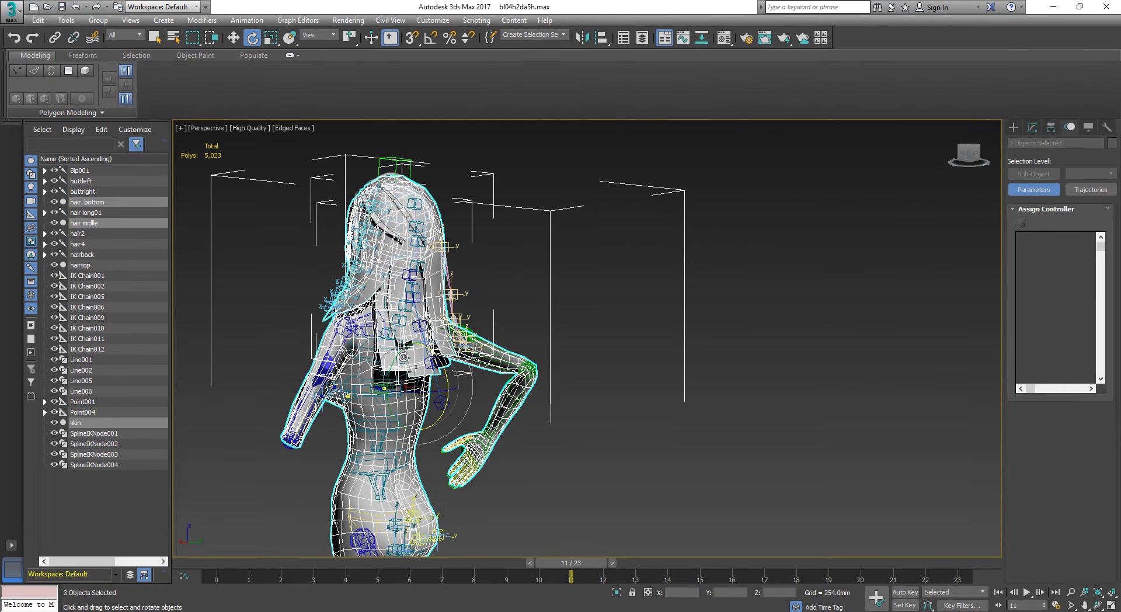
pyautogui.keyDown('alt'); pyautogui.moveTo(442, 281); pyautogui.dragTo(527, 359, button='middle'); pyautogui.keyUp('alt')
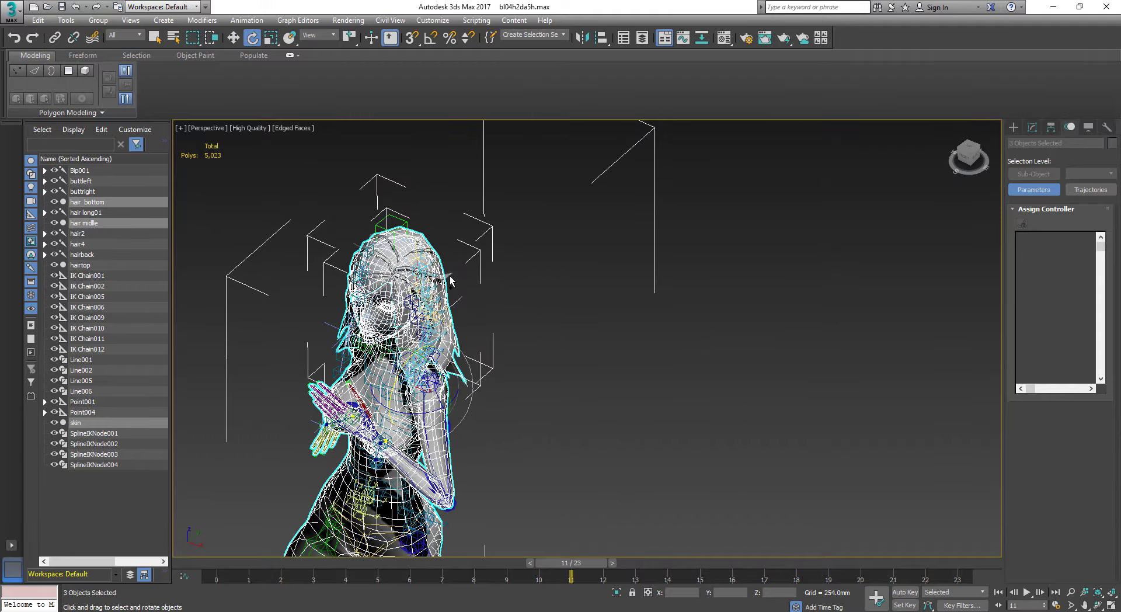
pyautogui.keyDown('ctrl'); pyautogui.click(449, 280); pyautogui.keyUp('ctrl')
pyautogui.rightClick(448, 270)
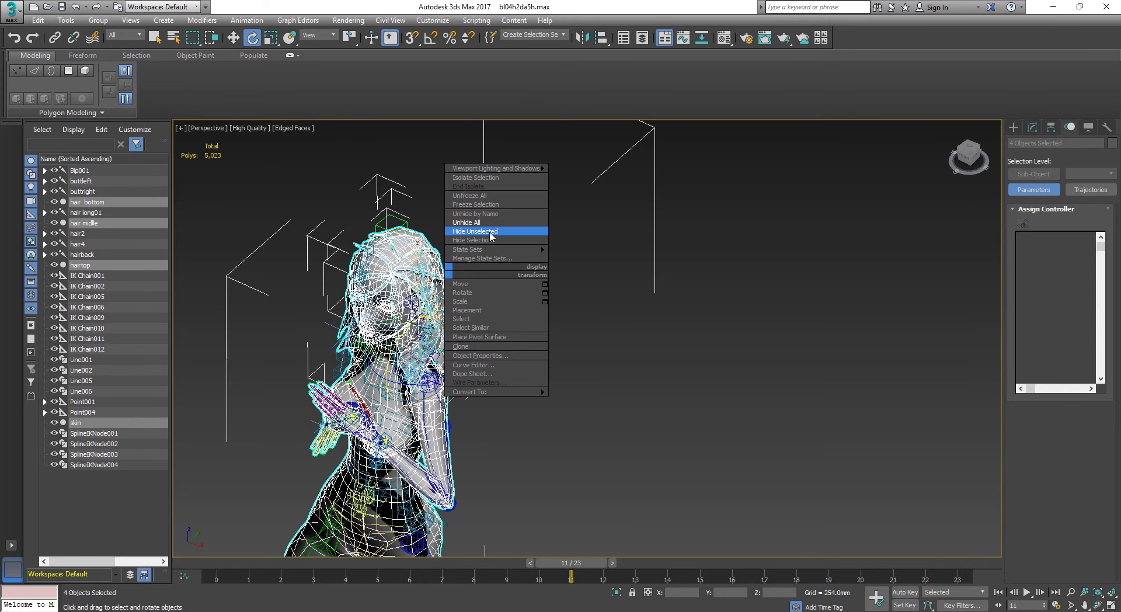
pyautogui.click(475, 231)
# View the character from behind with Edged Faces turned off
pyautogui.click(535, 257)
pyautogui.moveTo(535, 257)
pyautogui.keyDown('alt'); pyautogui.mouseDown(button='middle')
pyautogui.moveTo(572, 310)
pyautogui.moveTo(476, 292)
pyautogui.moveTo(496, 380)
pyautogui.moveTo(479, 346)
pyautogui.mouseUp(button='middle'); pyautogui.keyUp('alt')
pyautogui.click(294, 128)
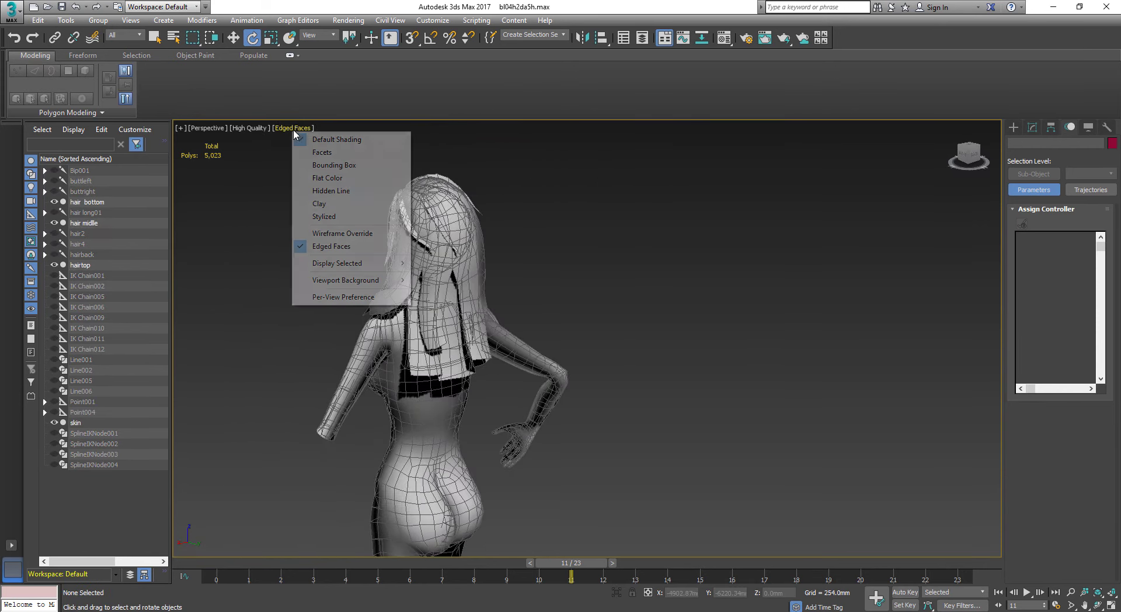
pyautogui.click(328, 250)
pyautogui.moveTo(530, 286)
pyautogui.mouseDown(button='middle')
pyautogui.moveTo(474, 279)
pyautogui.moveTo(516, 272)
pyautogui.mouseUp(button='middle')
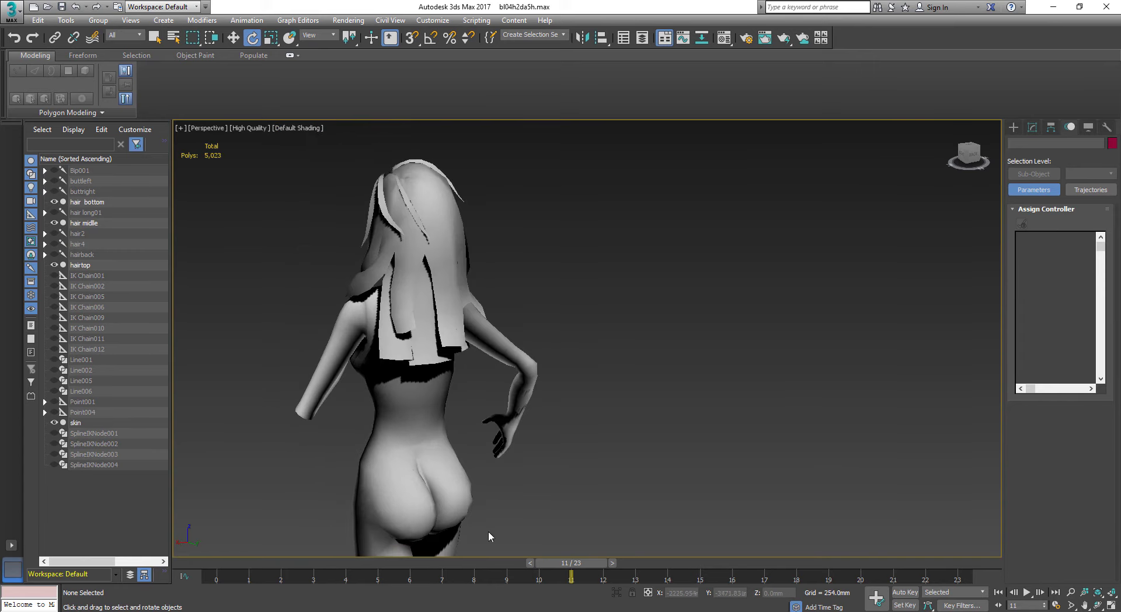
# Scrub the animation to frame 16 to watch the hair swing across the back
pyautogui.moveTo(553, 563)
pyautogui.mouseDown()
pyautogui.moveTo(342, 562)
pyautogui.moveTo(758, 562)
pyautogui.moveTo(296, 548)
pyautogui.moveTo(958, 562)
pyautogui.moveTo(214, 562)
pyautogui.moveTo(407, 573)
pyautogui.moveTo(788, 562)
pyautogui.moveTo(519, 553)
pyautogui.moveTo(281, 562)
pyautogui.moveTo(881, 573)
pyautogui.moveTo(737, 562)
pyautogui.mouseUp()
pyautogui.press('e')
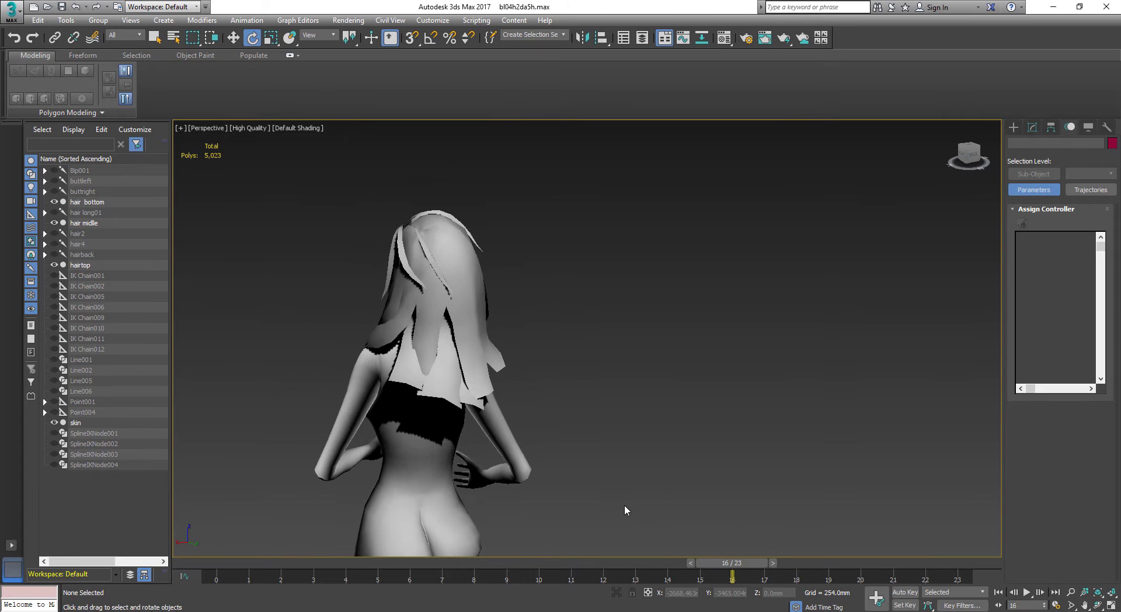
pyautogui.moveTo(625, 504); pyautogui.dragTo(608, 450, button='middle')
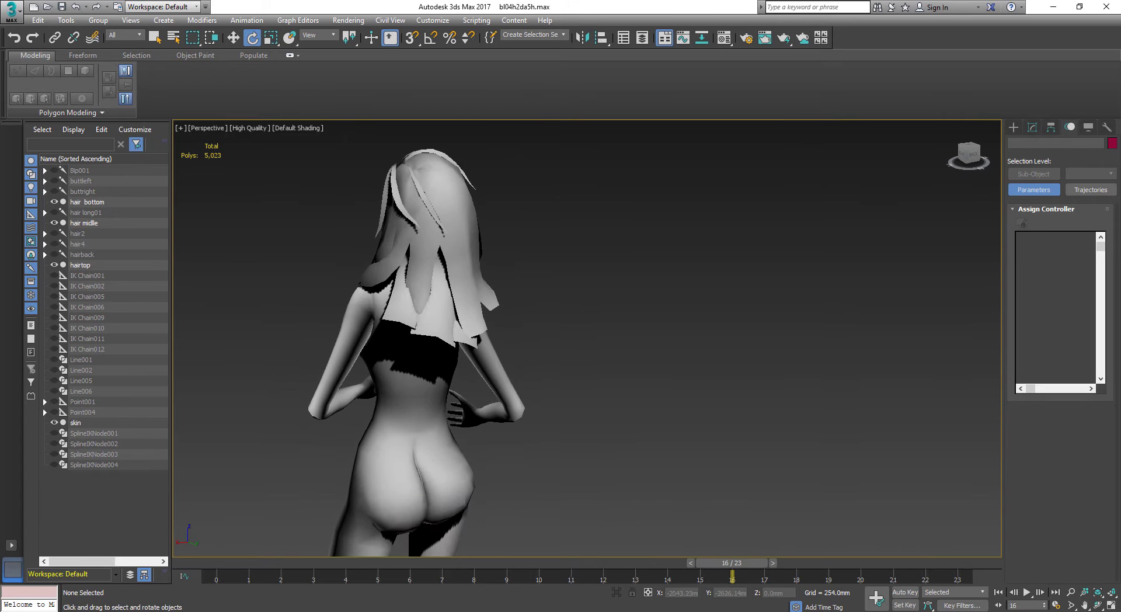